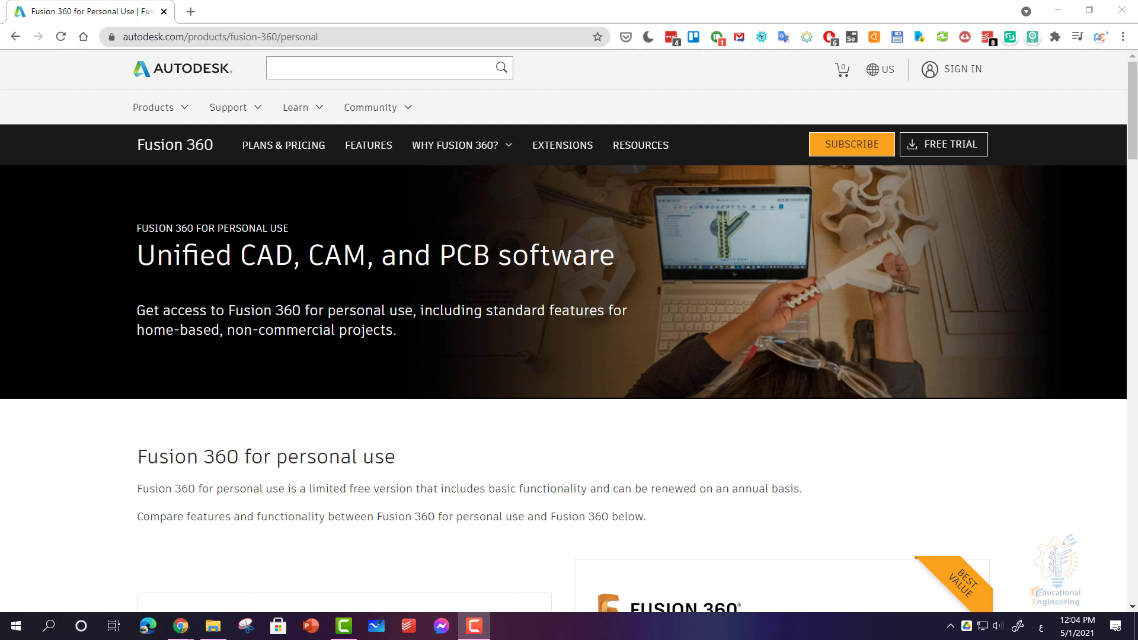
Search Google for 'fusion 360 personal use', switching the keyboard input to English first.
left_click(189, 35)
type("بعس")
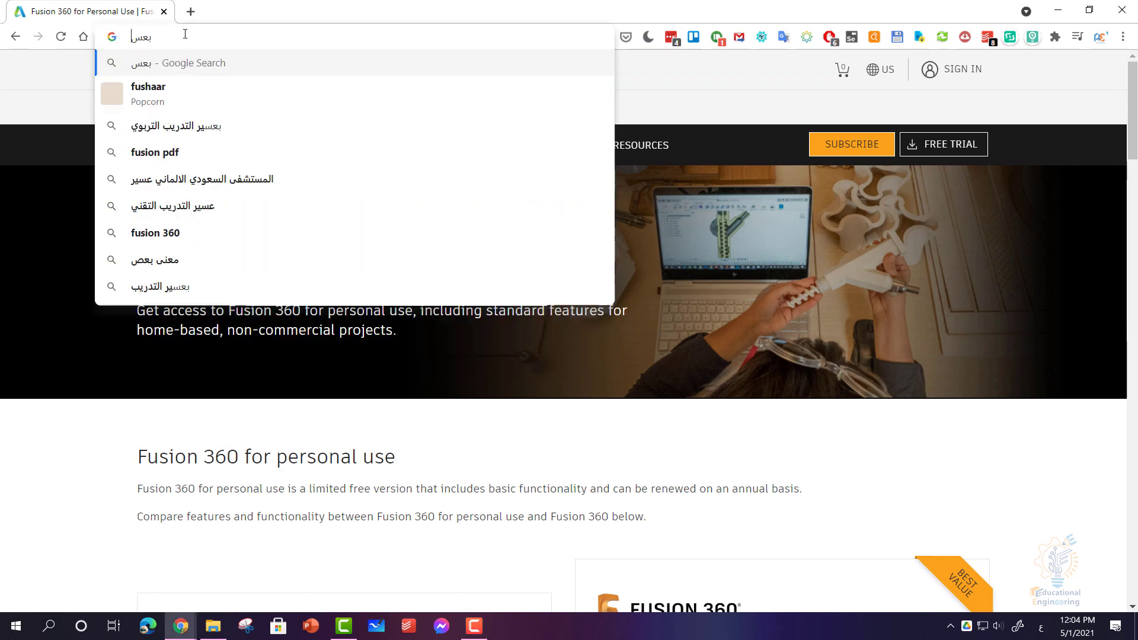
key("BackSpace")
key("BackSpace")
key("BackSpace")
key("super+space")
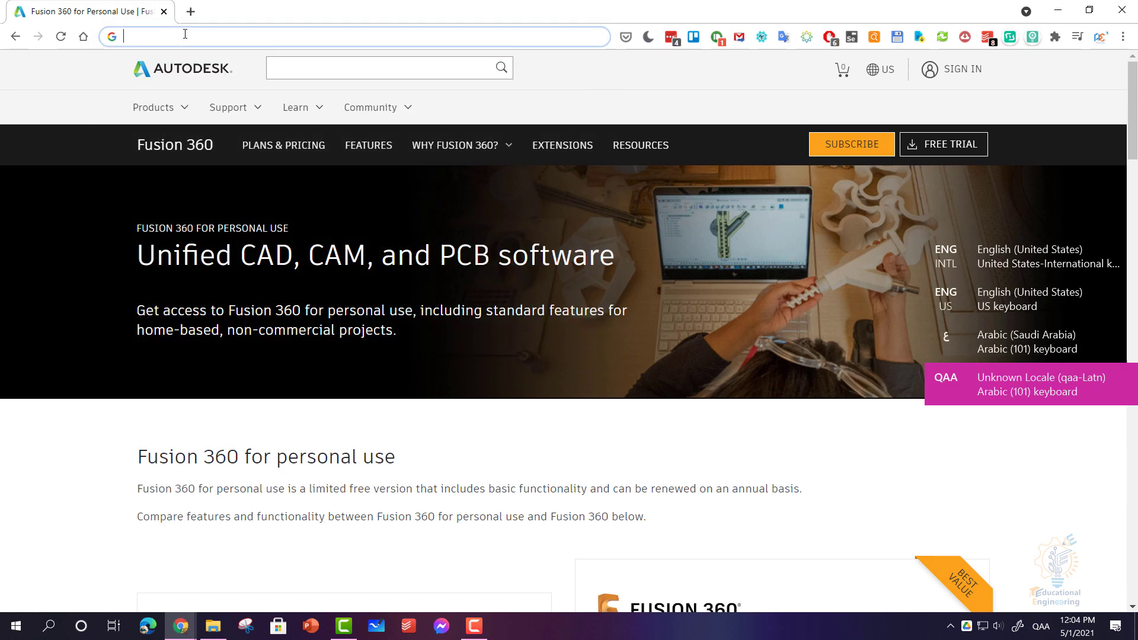
key("super+space")
key("super+space")
type("fusion 360 ")
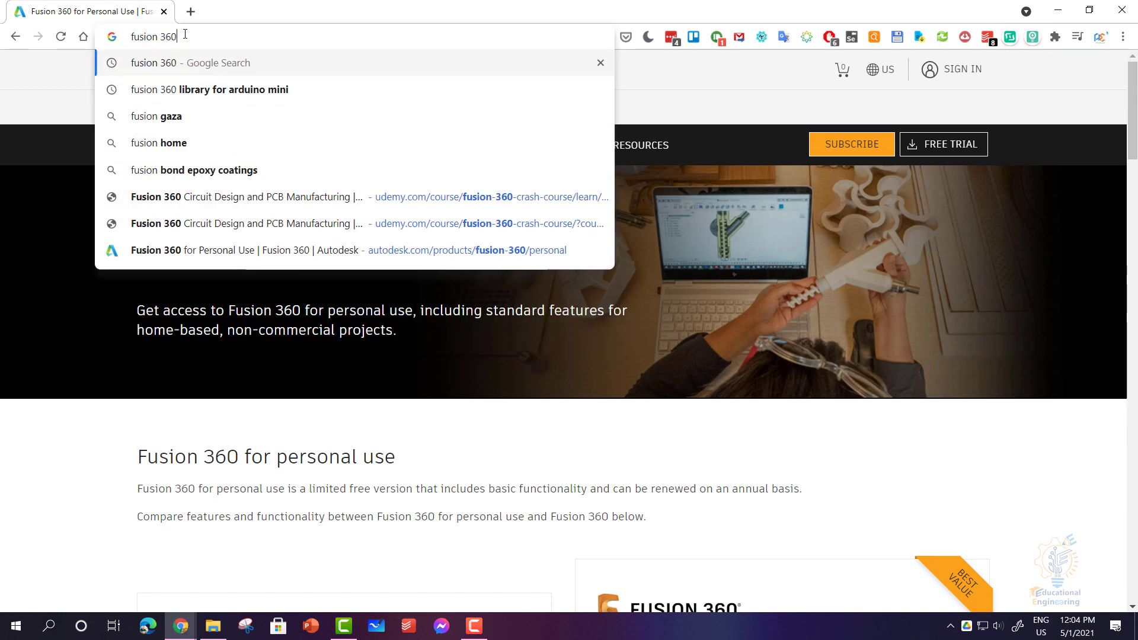
type("pers")
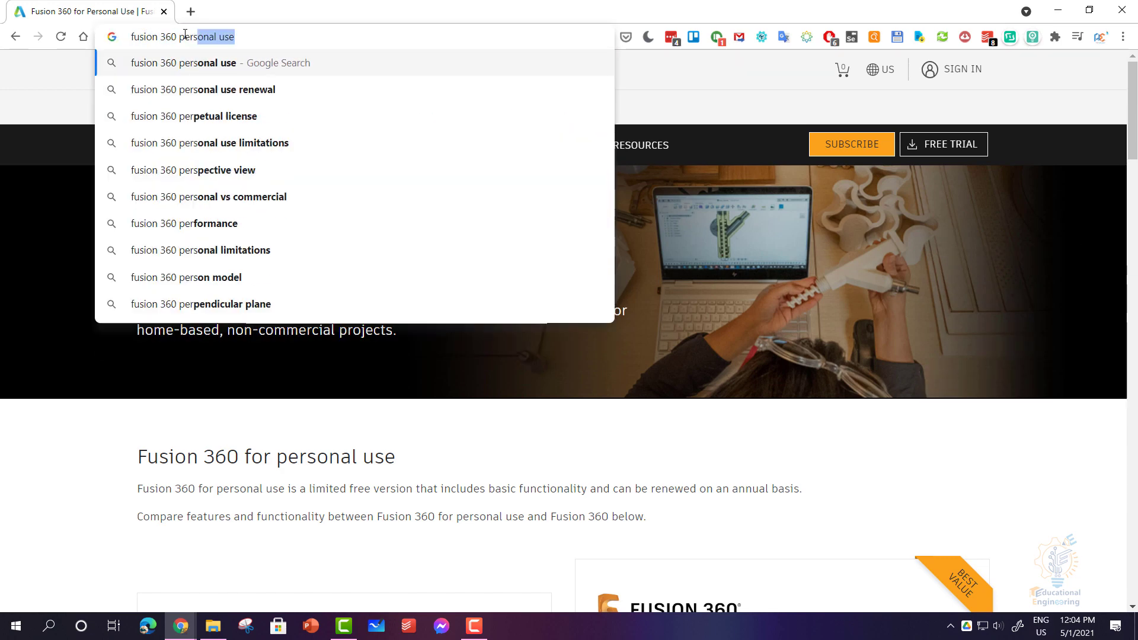
type("onal use")
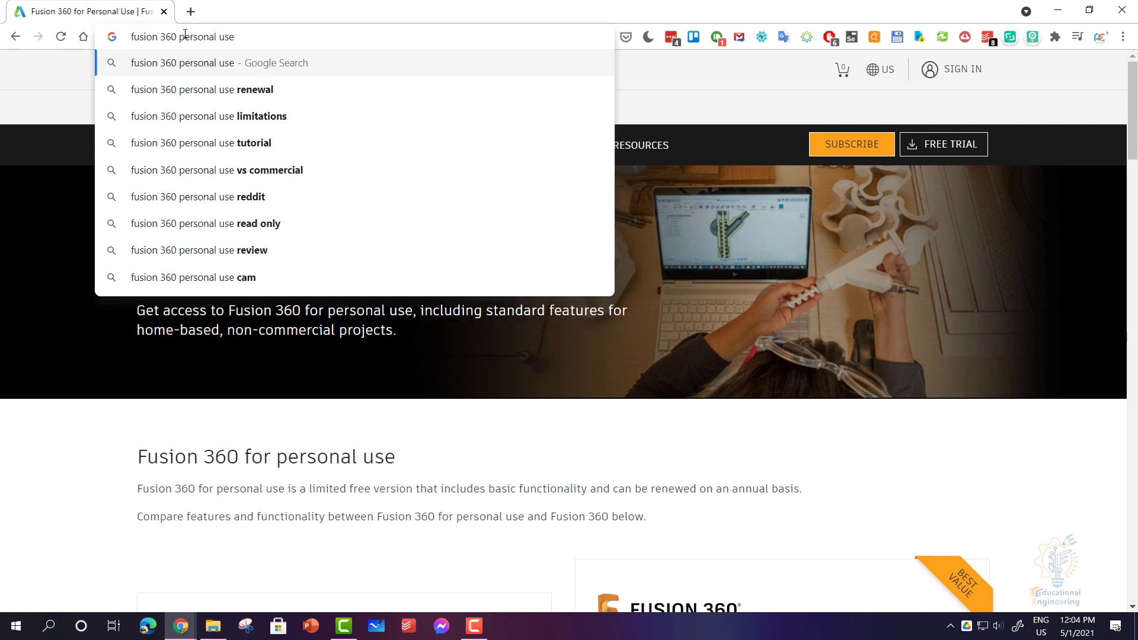
key("Return")
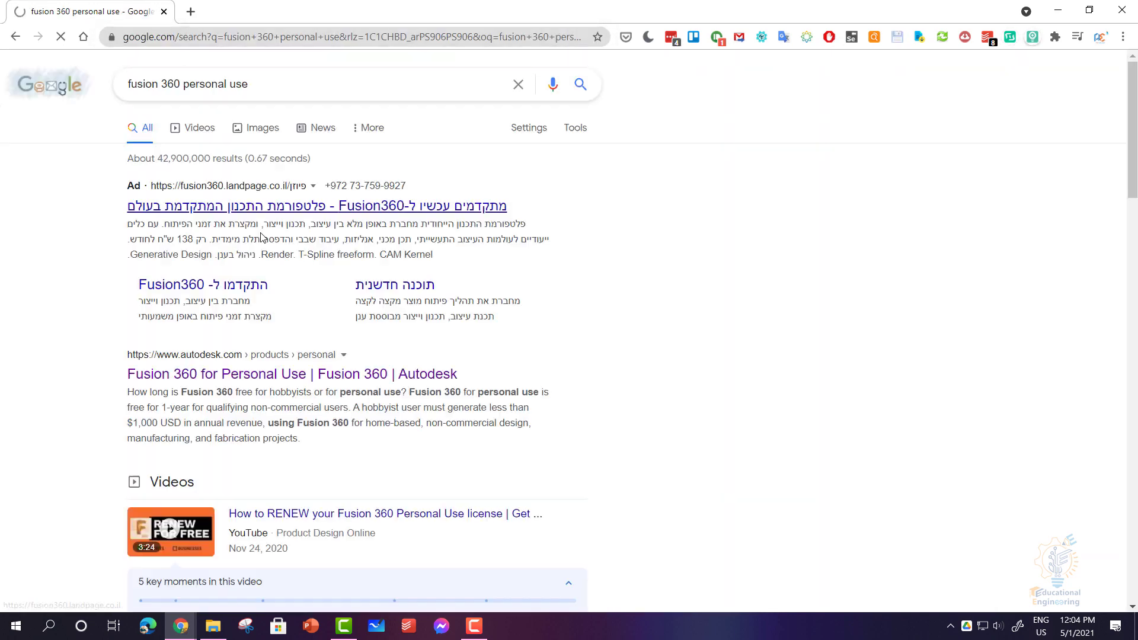
Scroll the results and open the Autodesk Fusion 360 for Personal Use page.
scroll(214, 160, "down", 1)
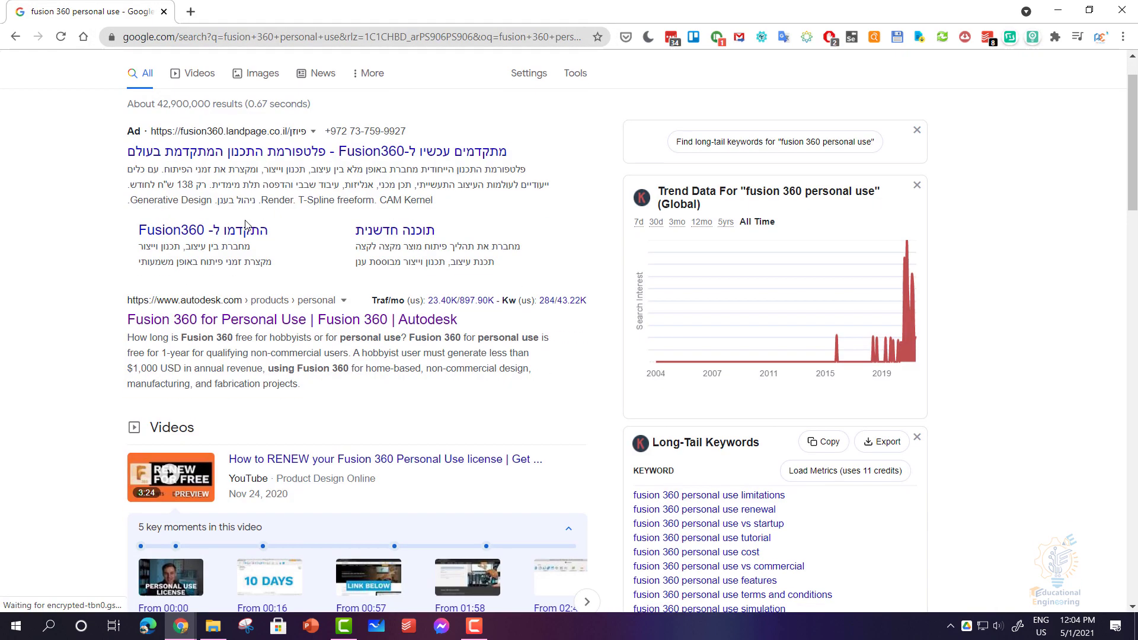
scroll(199, 219, "down", 1)
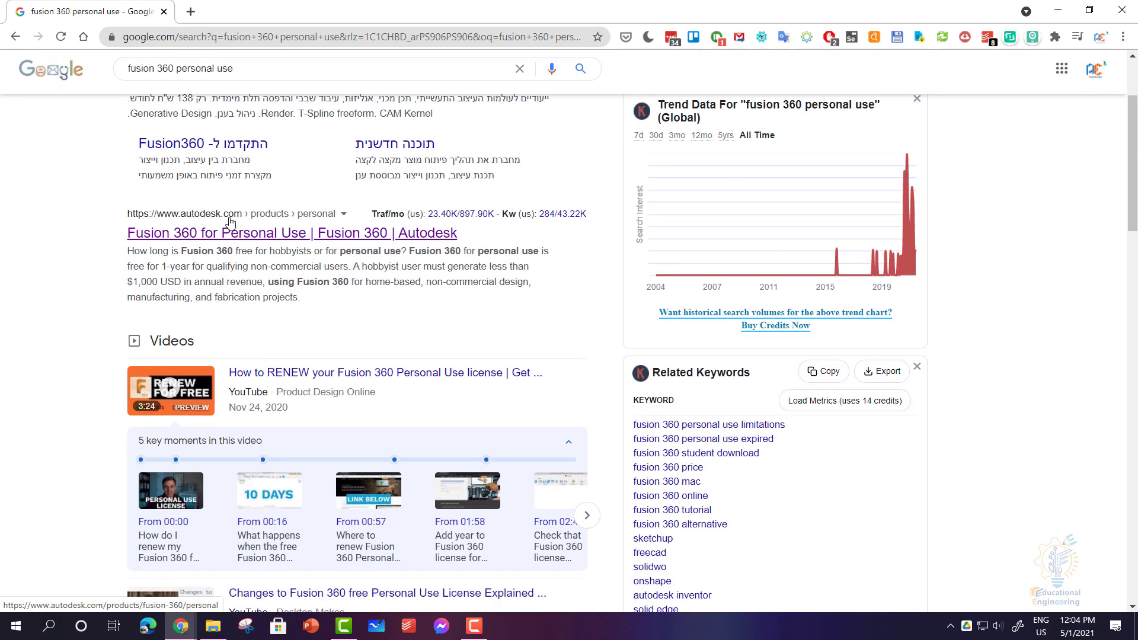
left_click(202, 236)
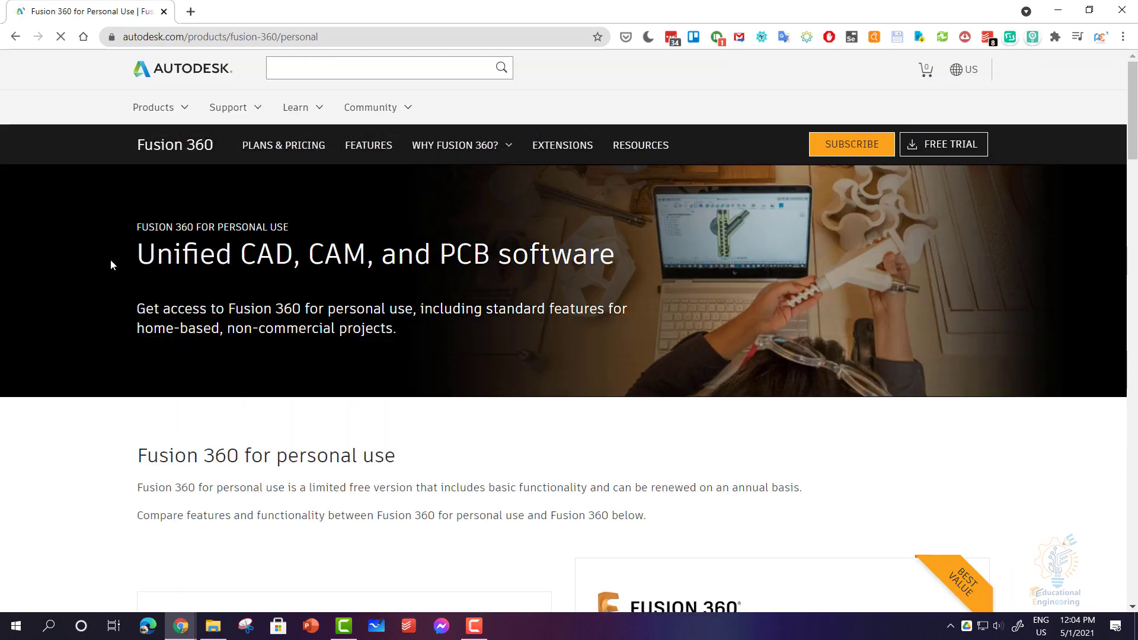
Dismiss the feedback survey popup and highlight the 'For personal, hobby use' plan title.
scroll(112, 265, "down", 5)
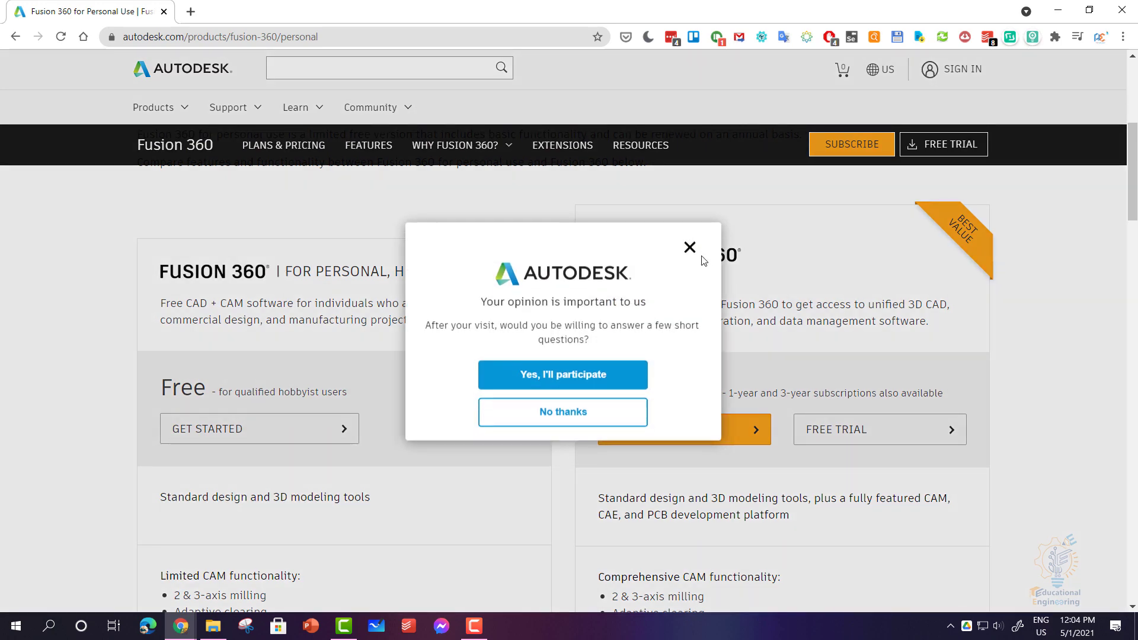
left_click(689, 253)
left_click_drag(285, 272, 475, 279)
left_click(463, 274)
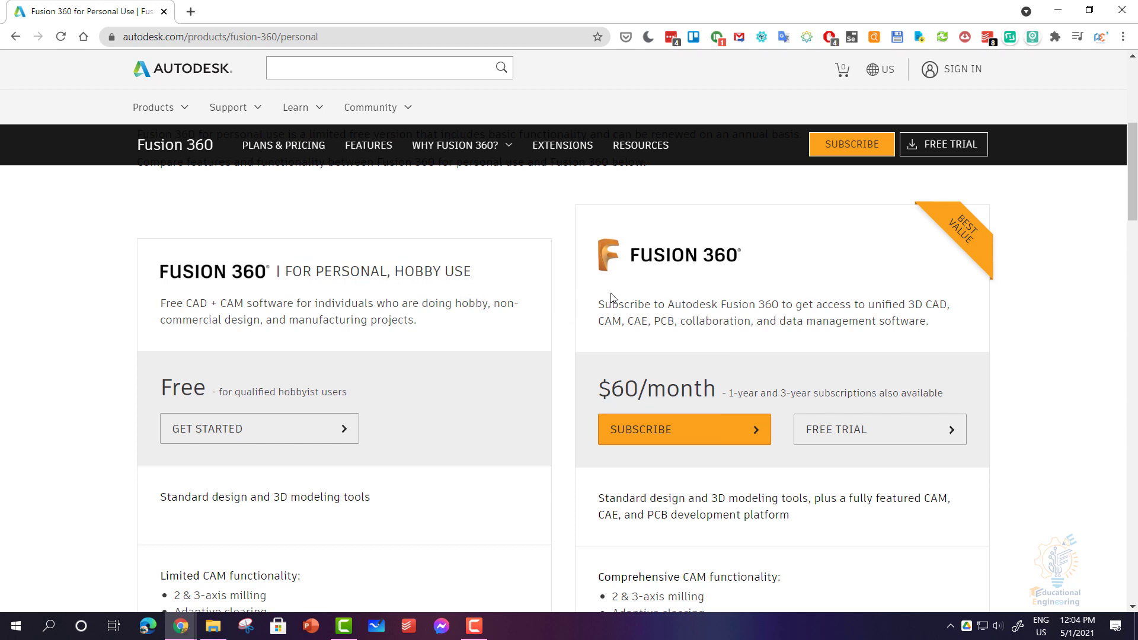
Highlight the $60/month price and the Free label to compare the two plans.
left_click_drag(602, 391, 704, 390)
left_click(705, 390)
double_click(187, 389)
scroll(132, 382, "down", 1)
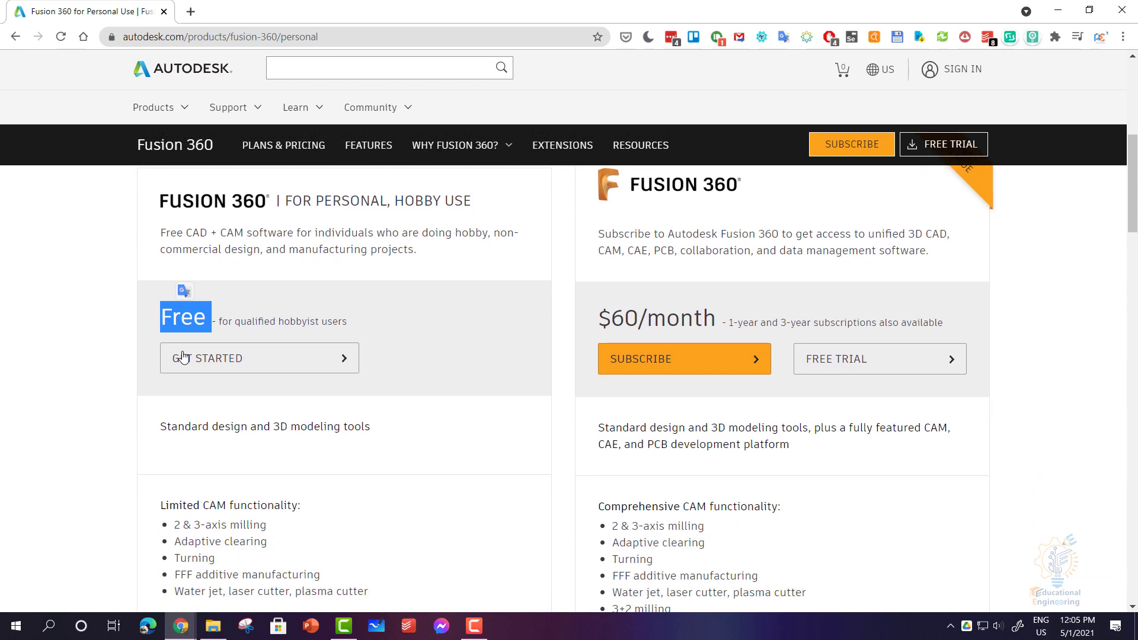
left_click(133, 381)
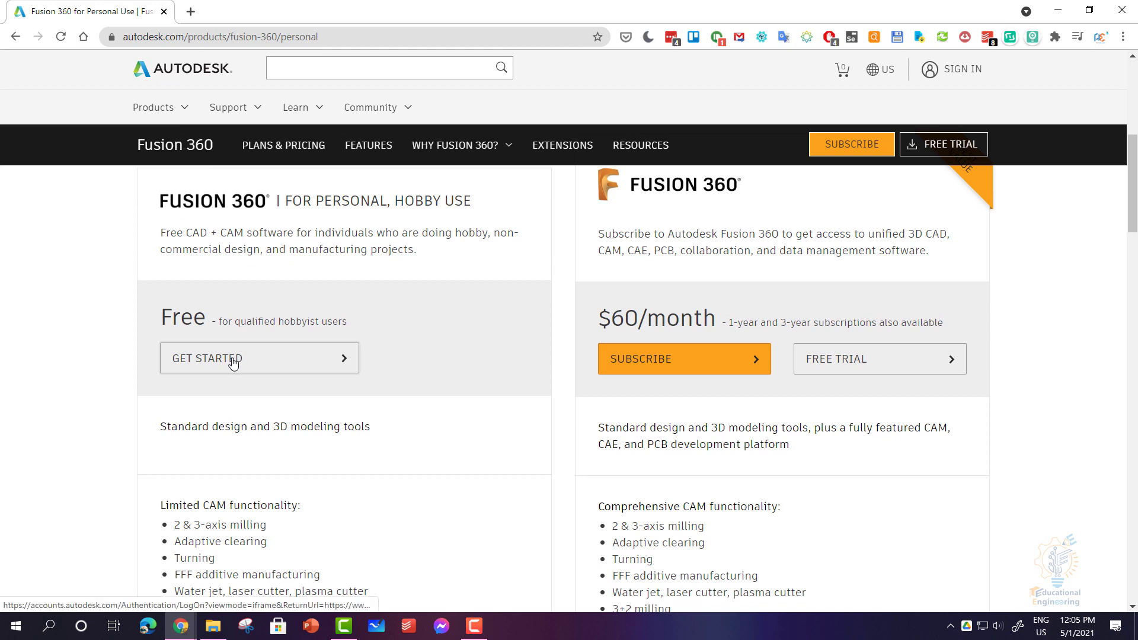
Start the free plan via Get Started and view the account-creation page, accepting the Terms of Use.
left_click(233, 362)
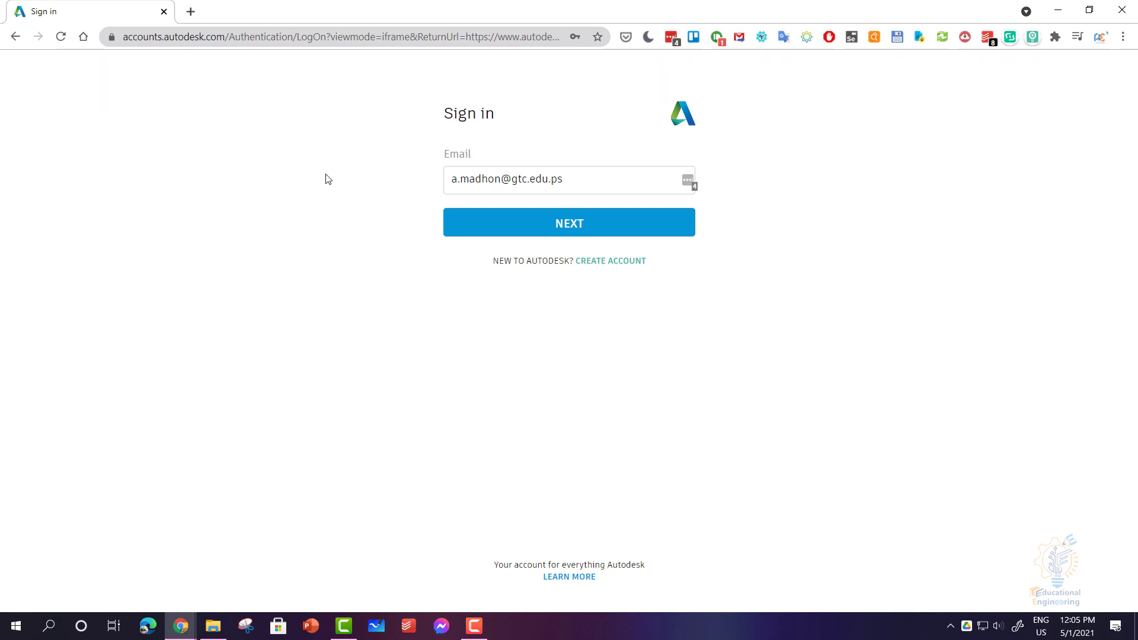
left_click(589, 272)
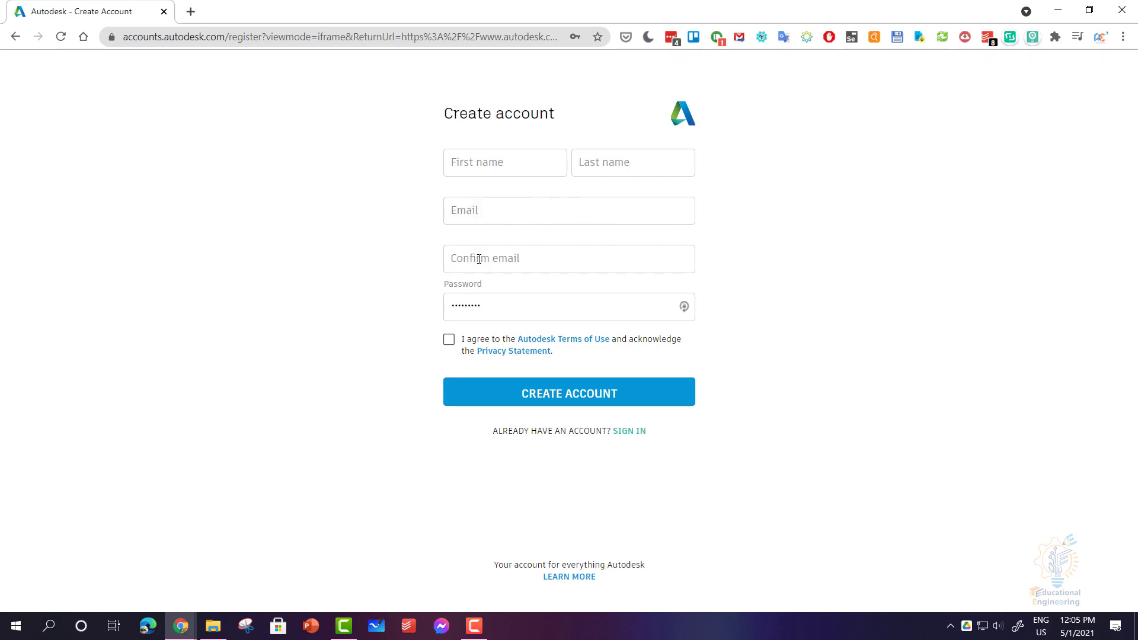
left_click(449, 342)
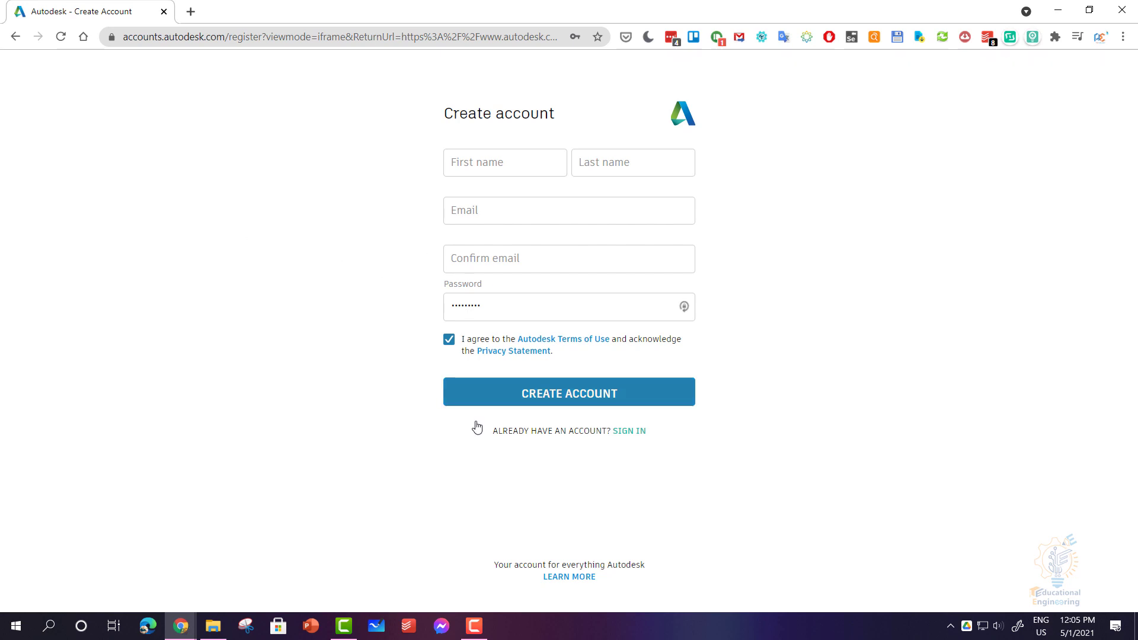
Sign in with the existing account's email and password, then confirm the SMS verification code.
left_click(631, 432)
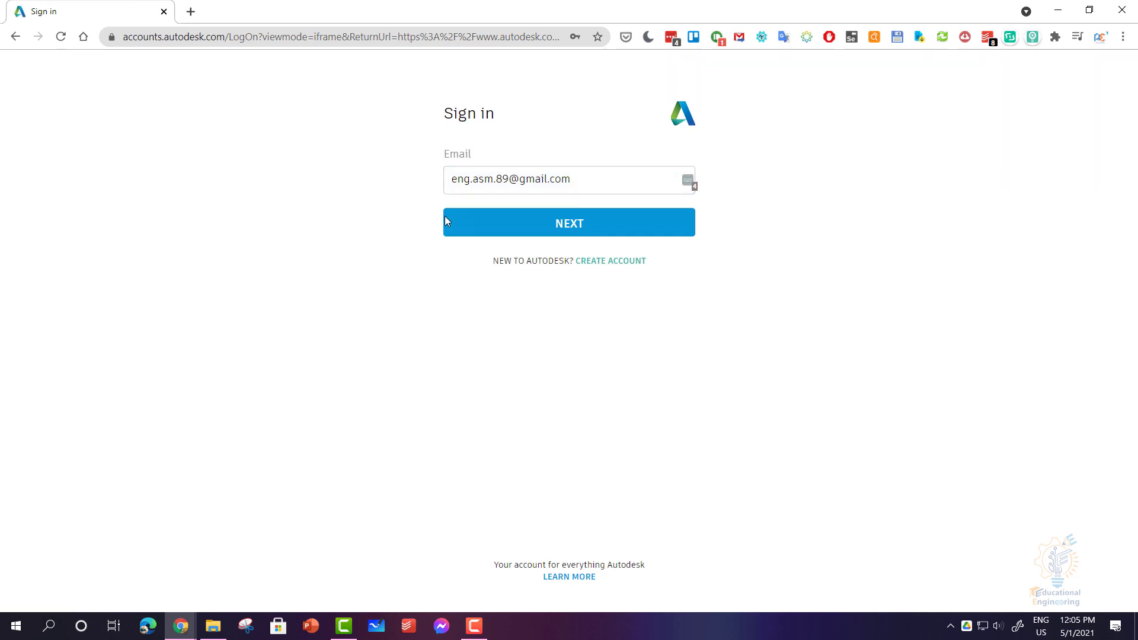
left_click(593, 229)
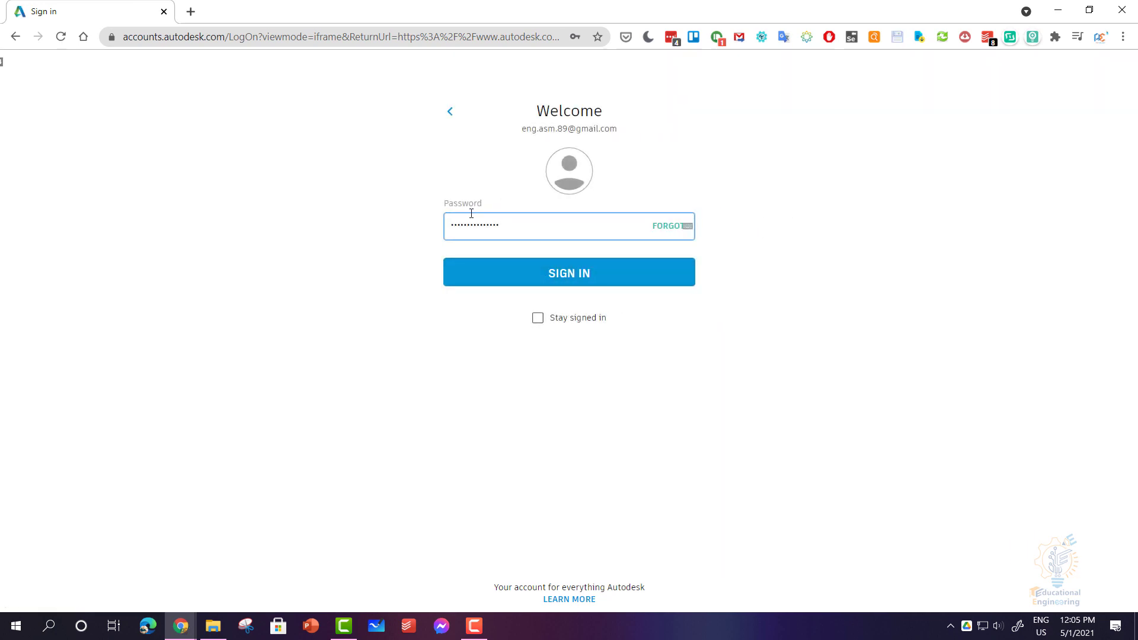
left_click(546, 281)
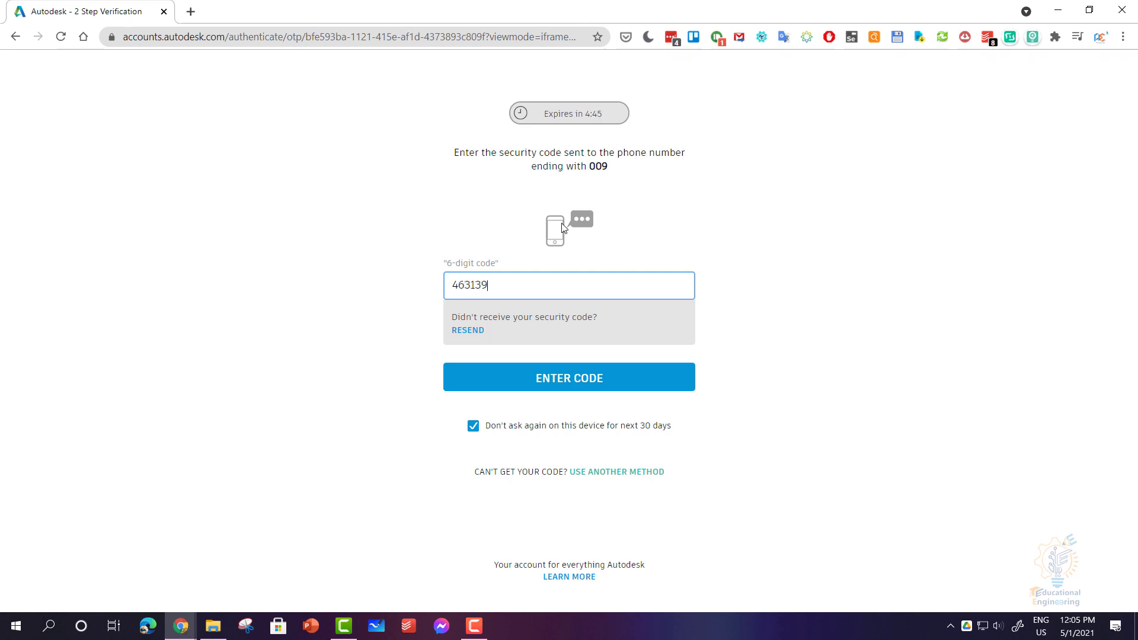
left_click(514, 372)
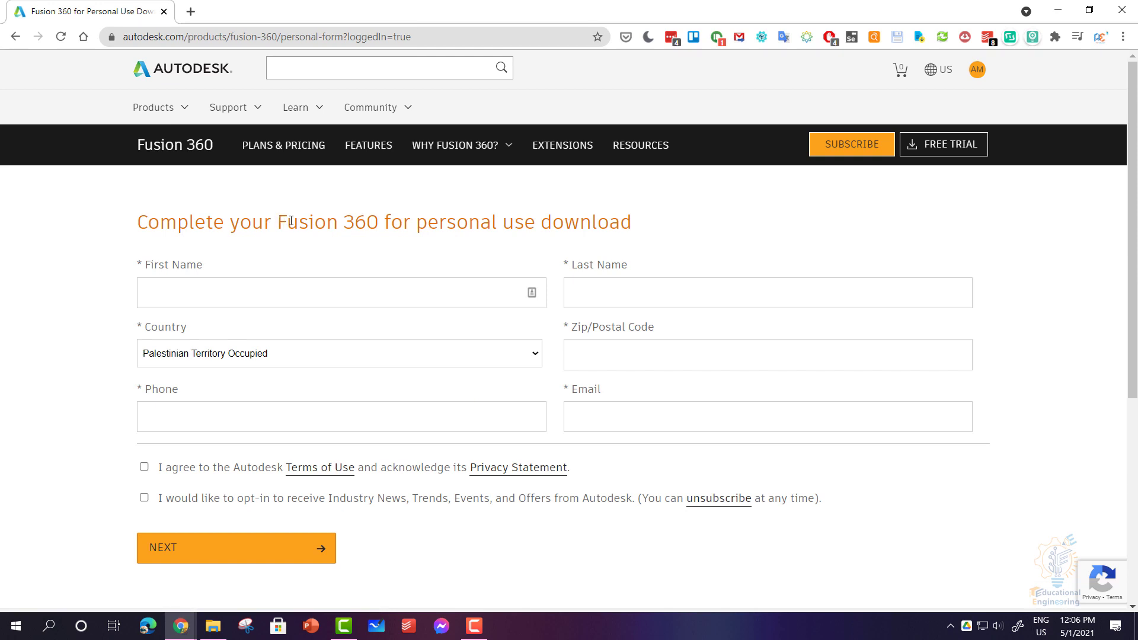
Autofill the download form with saved contact details, tick the terms and news opt-in boxes, and submit.
left_click_drag(282, 221, 383, 222)
left_click(382, 222)
left_click(203, 292)
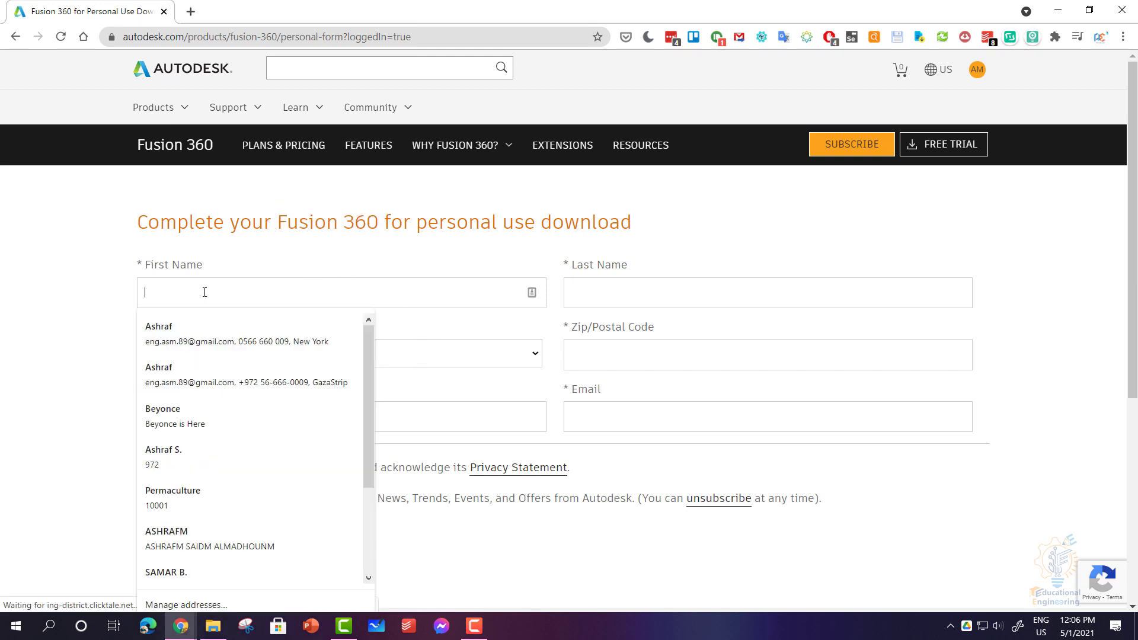
left_click(194, 327)
scroll(107, 431, "down", 2)
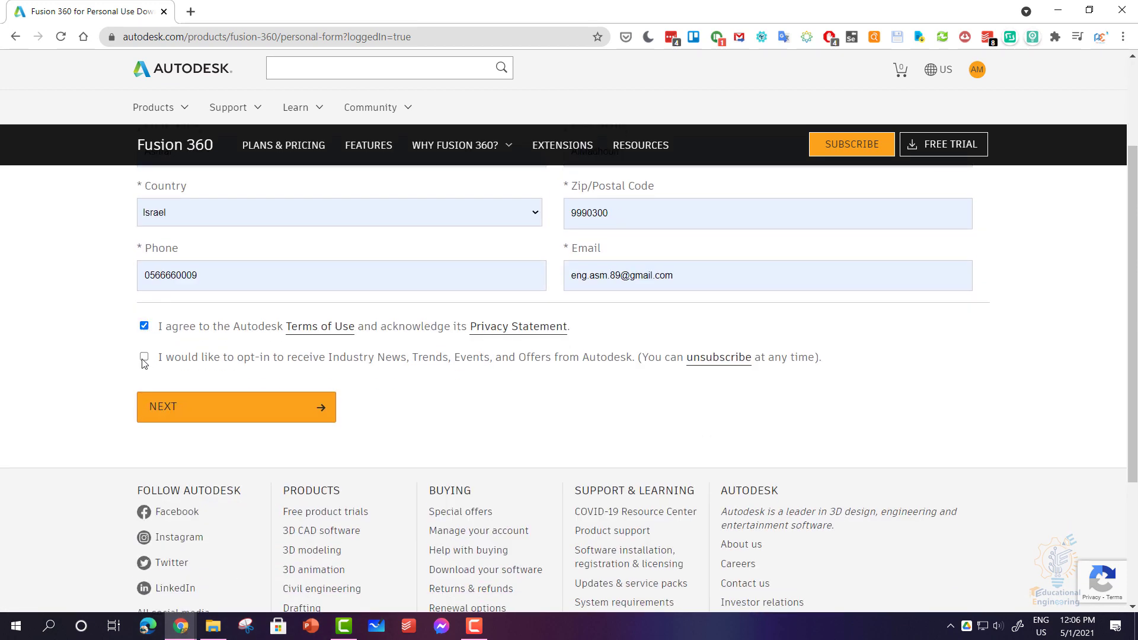
left_click(144, 358)
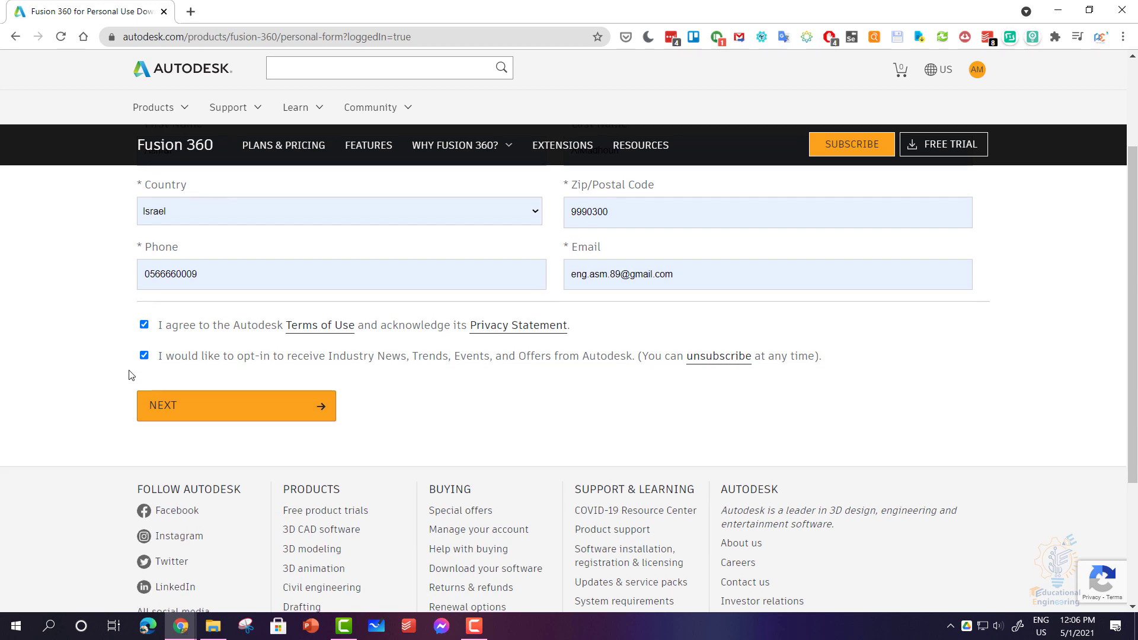
scroll(131, 375, "down", 1)
scroll(133, 377, "down", 1)
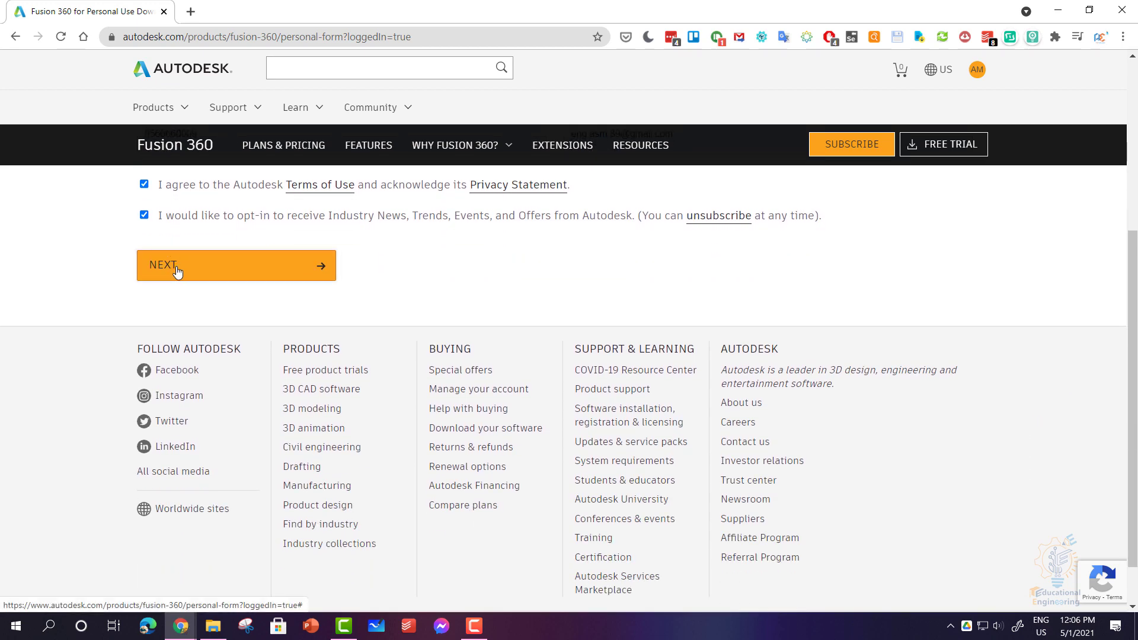
left_click(218, 271)
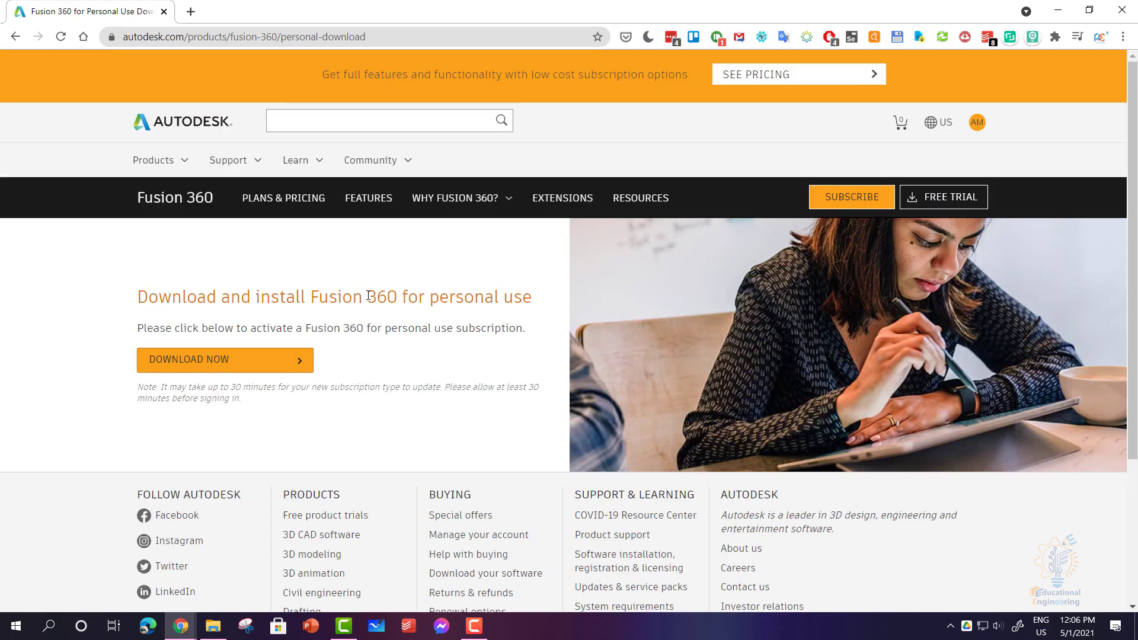
Start the Fusion 360 personal-use download with DOWNLOAD NOW and wait for the save dialog.
left_click_drag(369, 296, 504, 298)
left_click(519, 299)
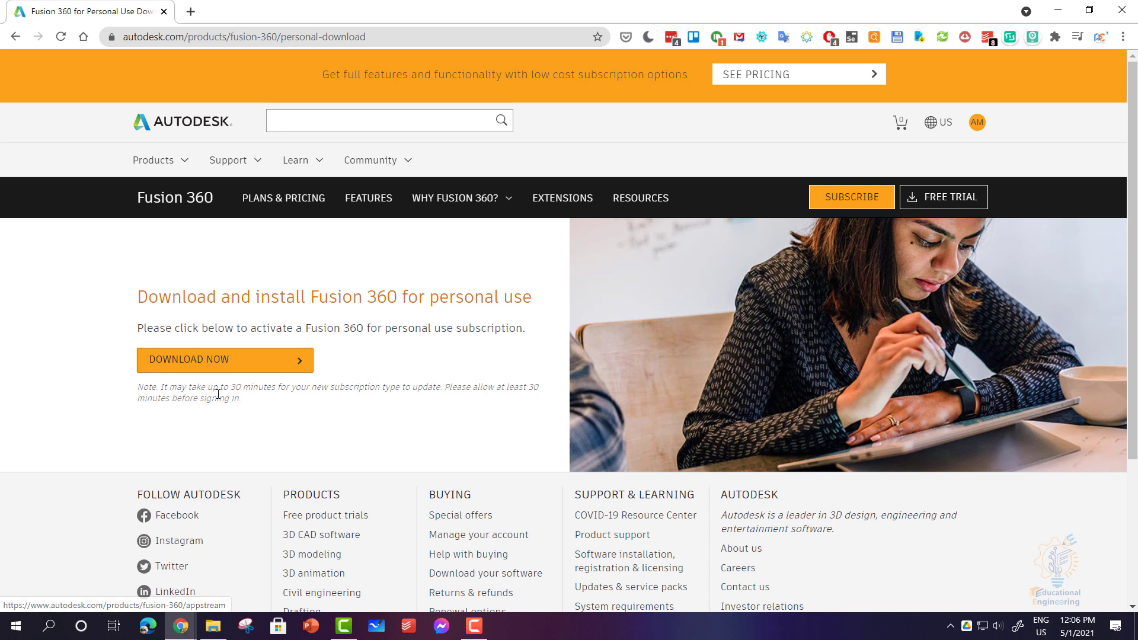
left_click(225, 365)
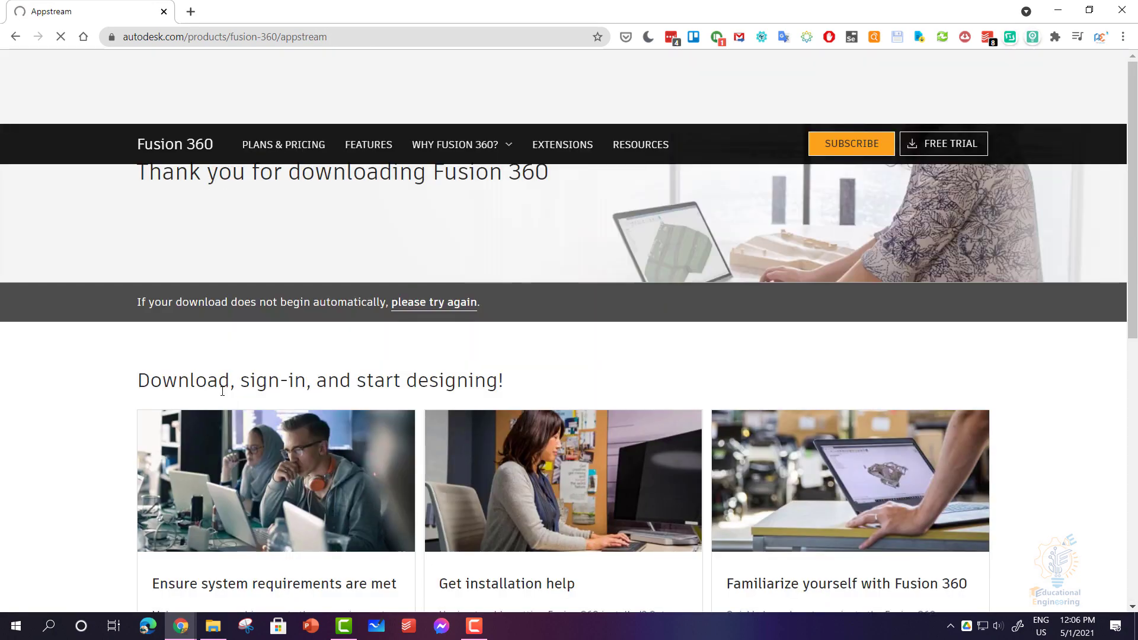
scroll(223, 393, "down", 2)
scroll(223, 394, "down", 3)
scroll(234, 409, "up", 5)
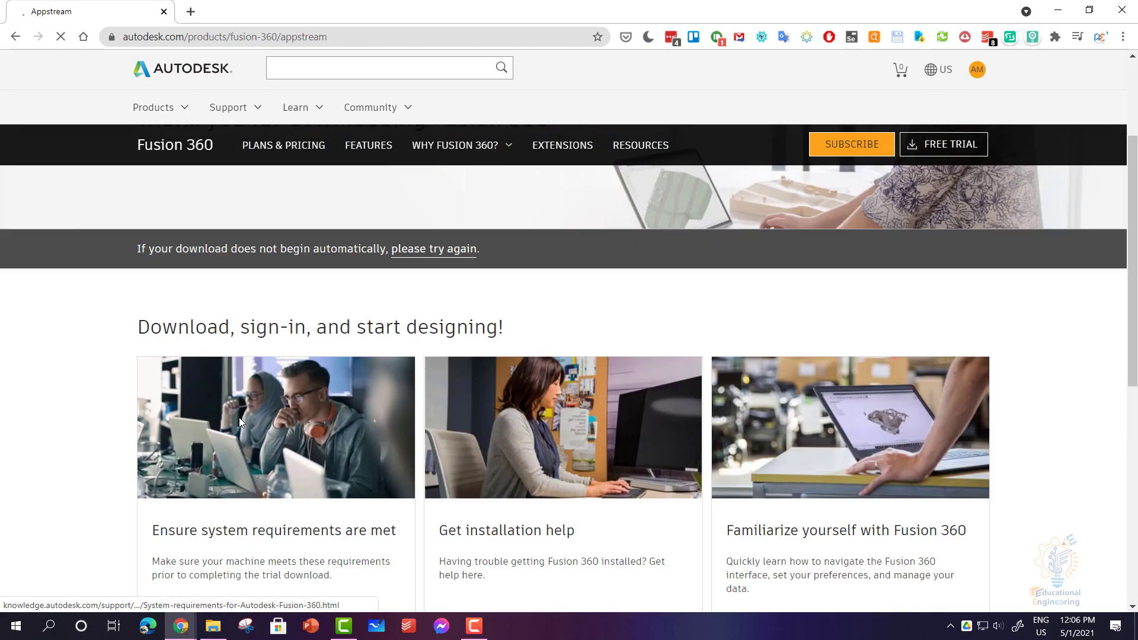
scroll(239, 417, "up", 3)
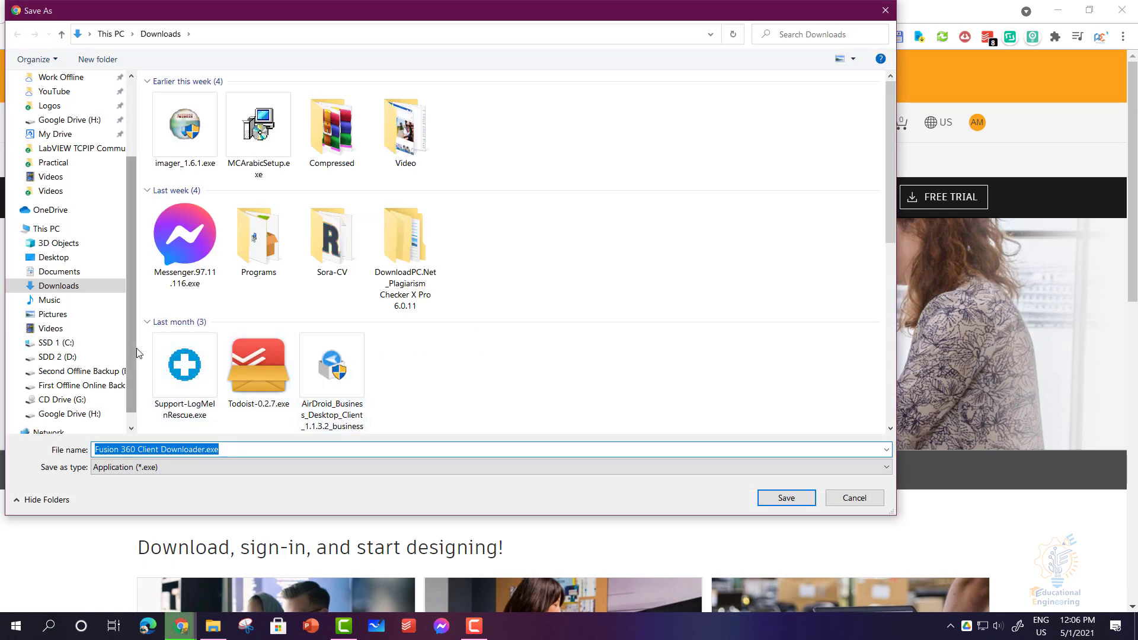
Save Fusion 360 Client Downloader.exe to Downloads and run it from the download bar.
left_click_drag(137, 353, 55, 354)
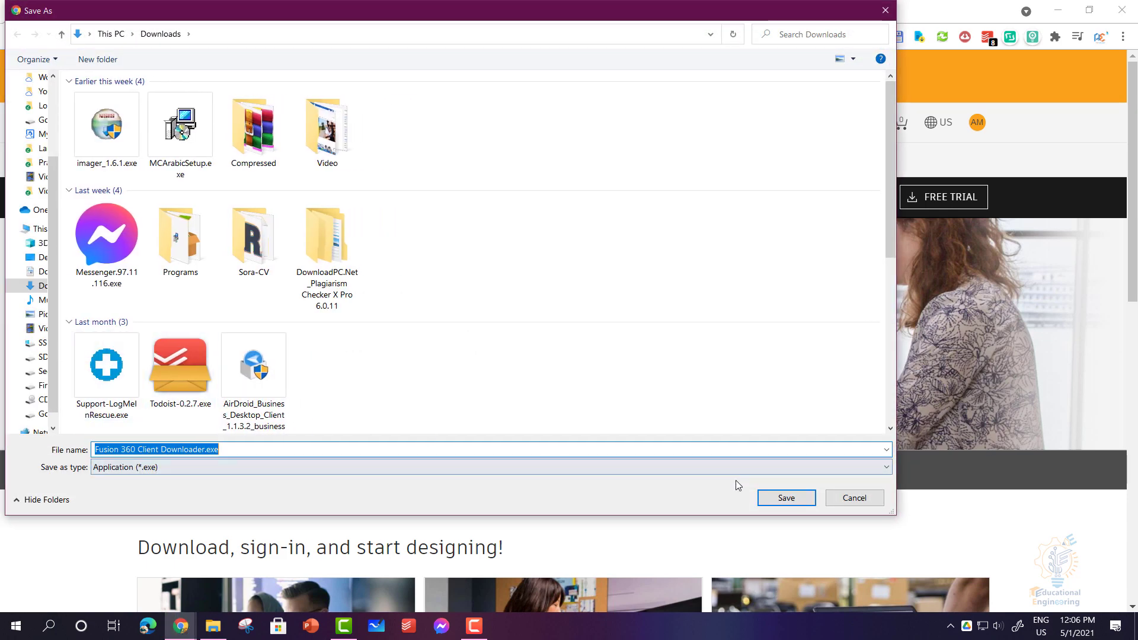
left_click(784, 498)
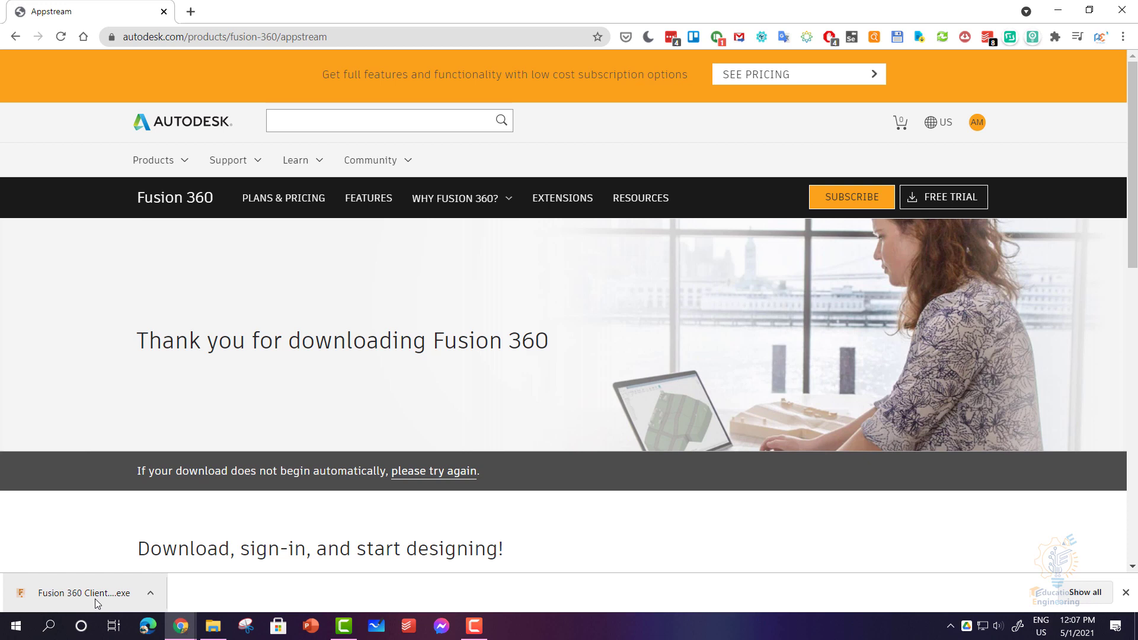
left_click(55, 593)
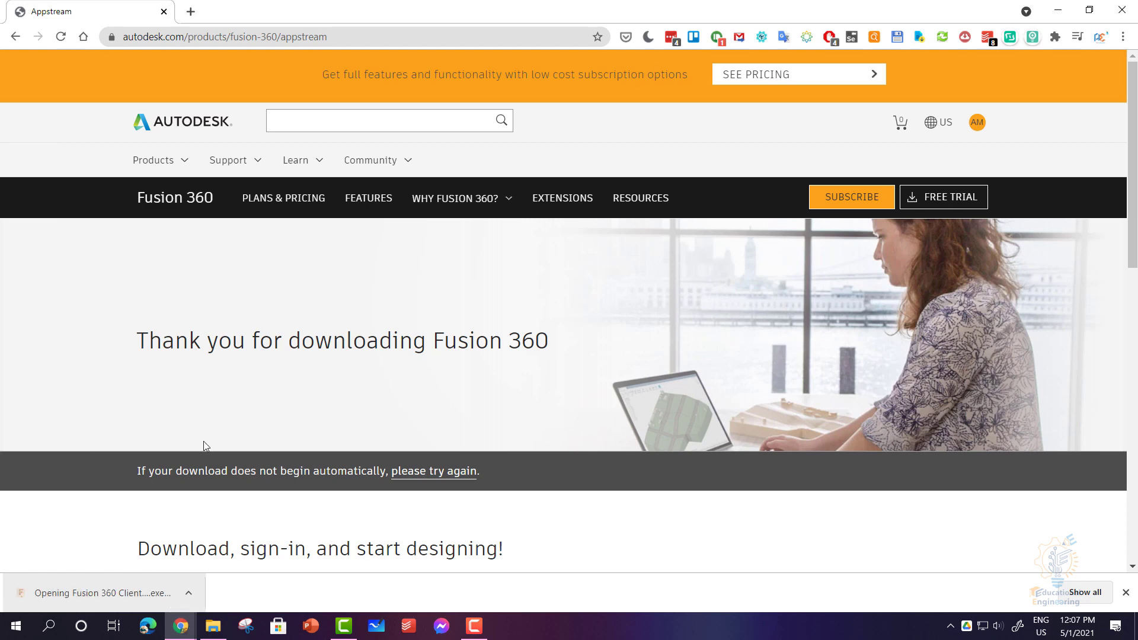
Minimize both Chrome windows while the Fusion 360 installer finishes and shows the sign-in screen.
left_click(1056, 5)
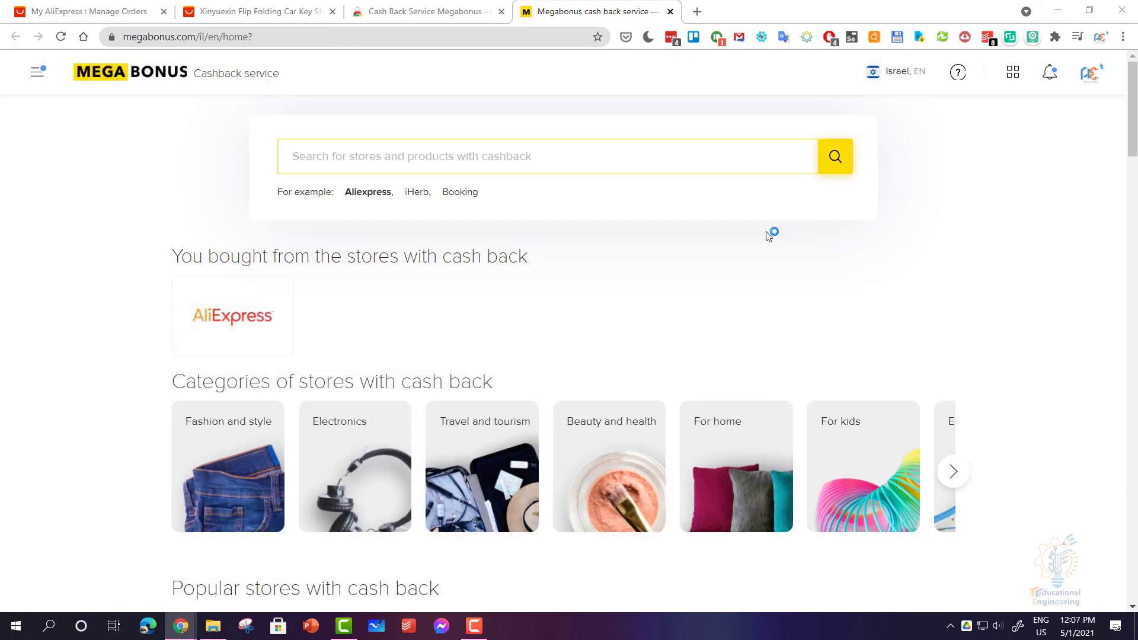
left_click(1034, 7)
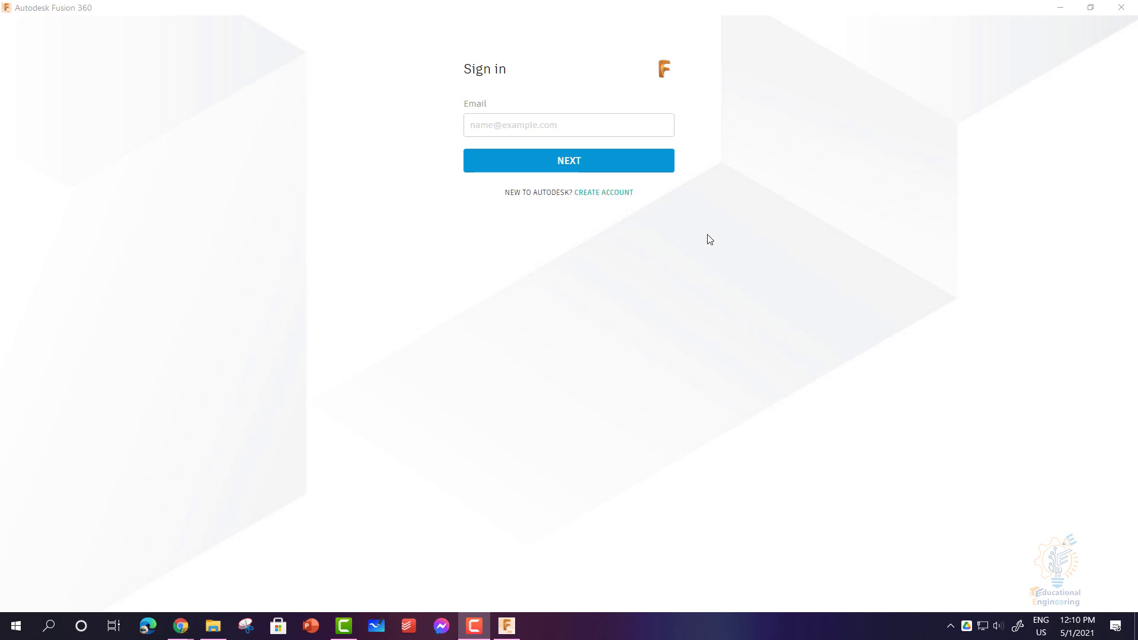
Sign in to Fusion 360 with the account email, password and the security code.
left_click(531, 126)
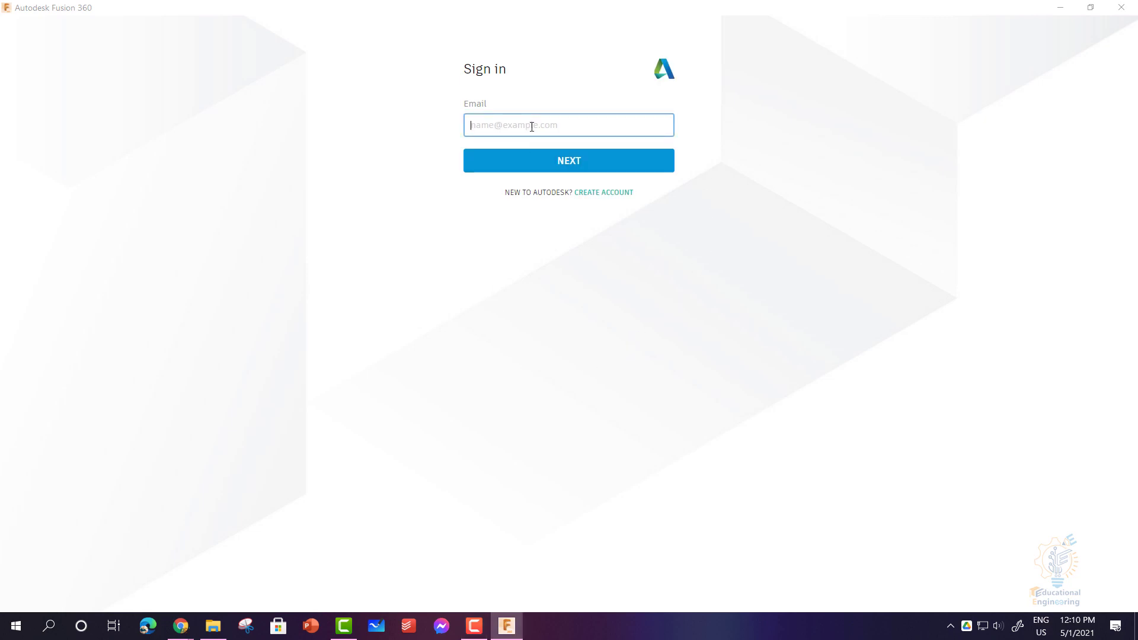
key("Return")
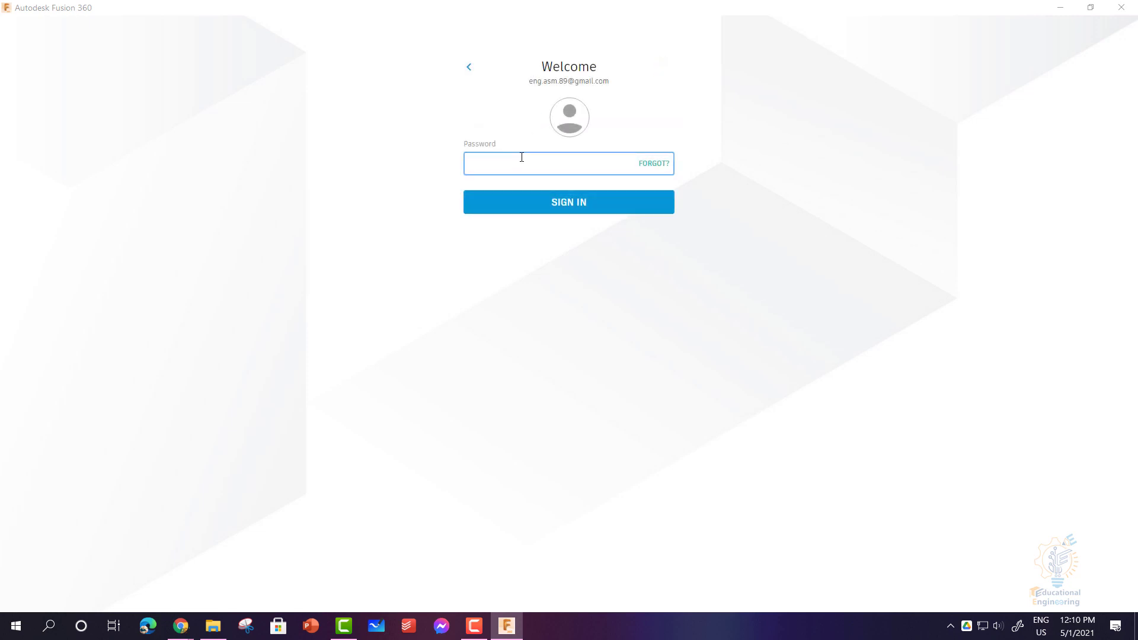
type("***")
key("Return")
left_click(488, 216)
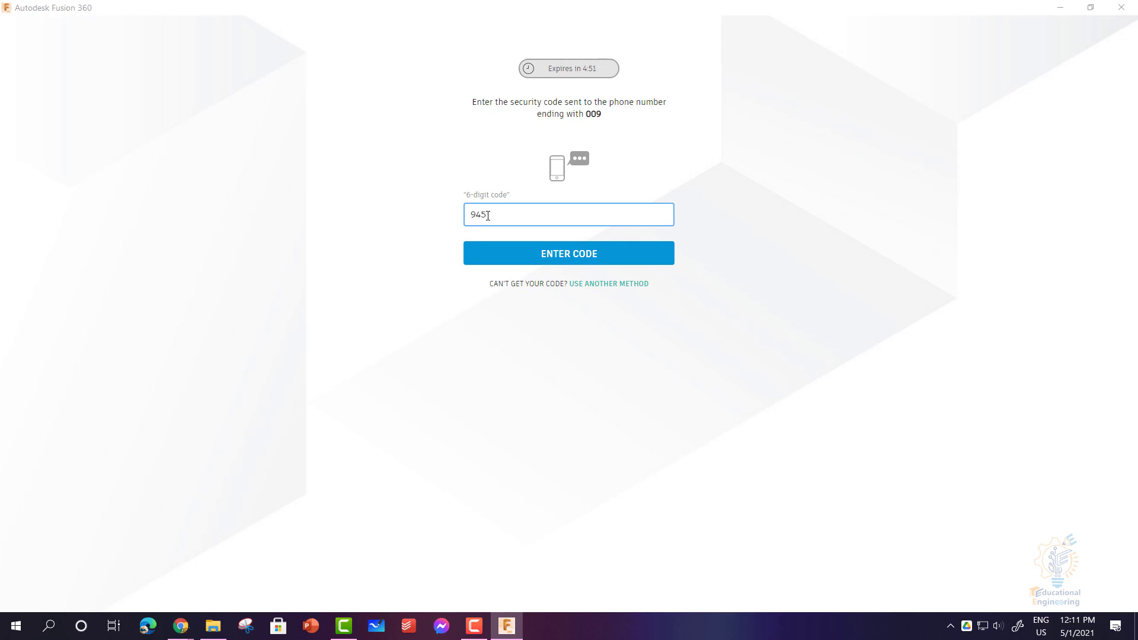
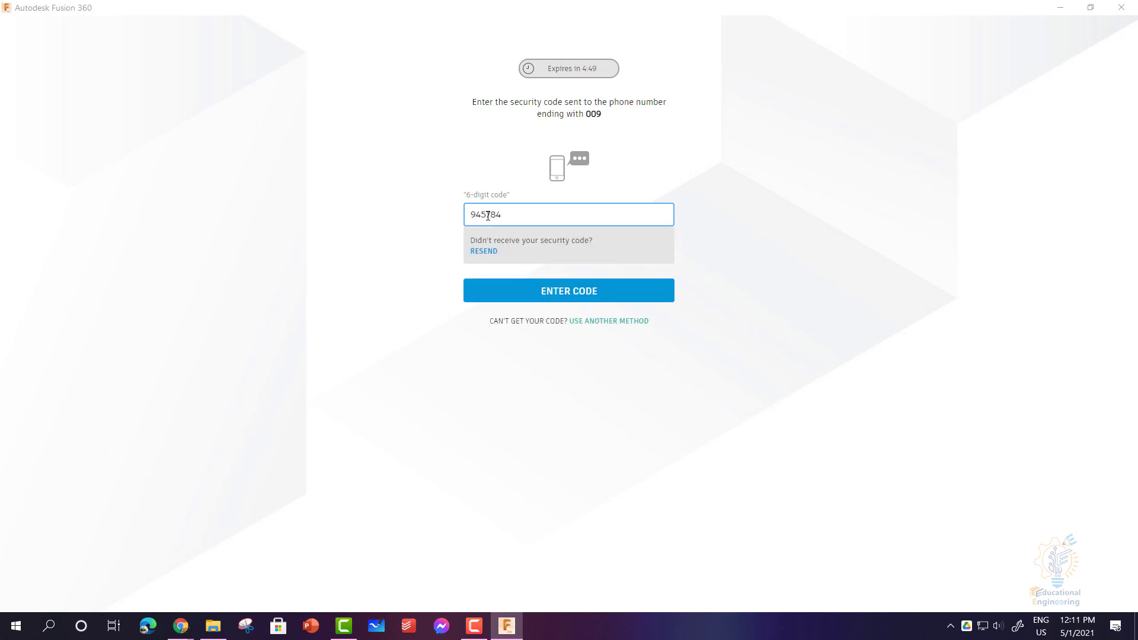
key("Return")
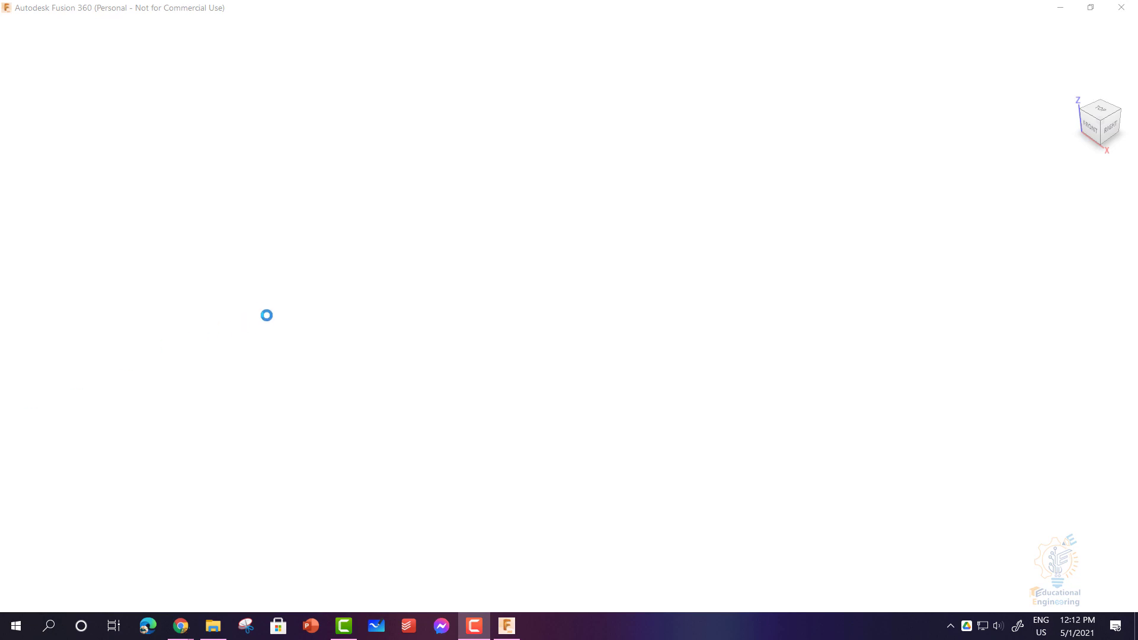
Focus the Fusion 360 window and browse the File menu options without choosing any.
left_click(507, 626)
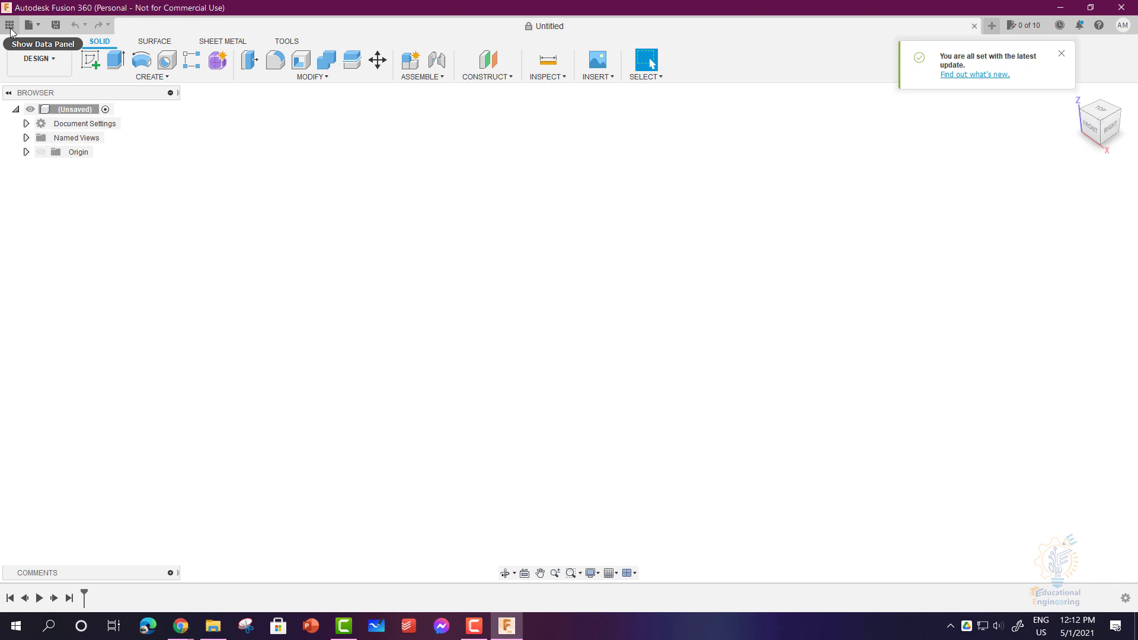
left_click(29, 25)
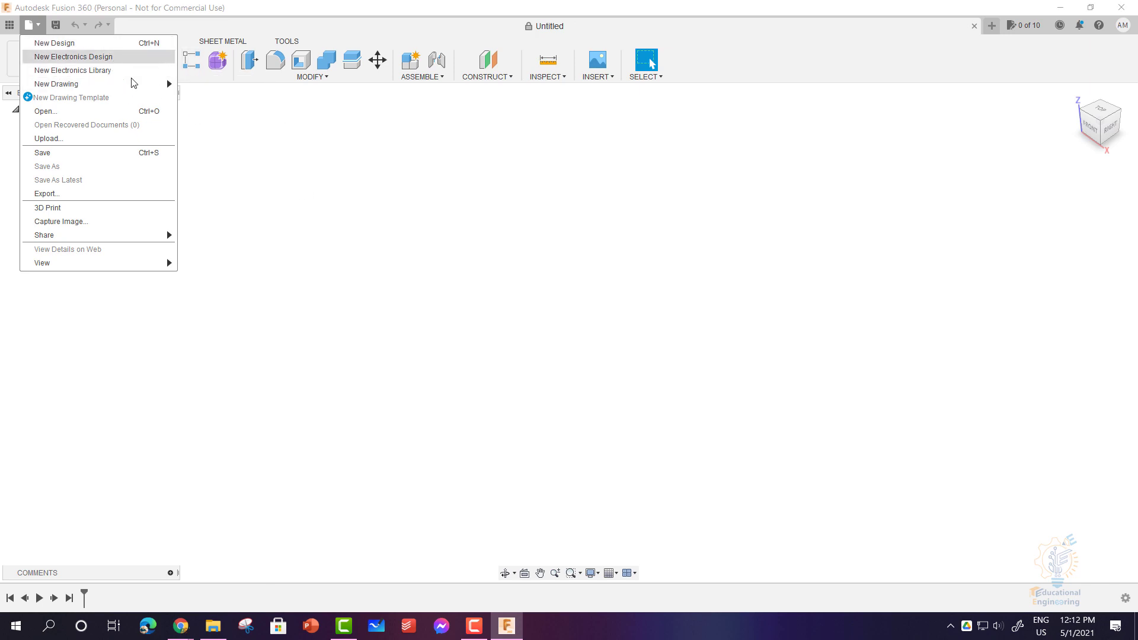
left_click(267, 98)
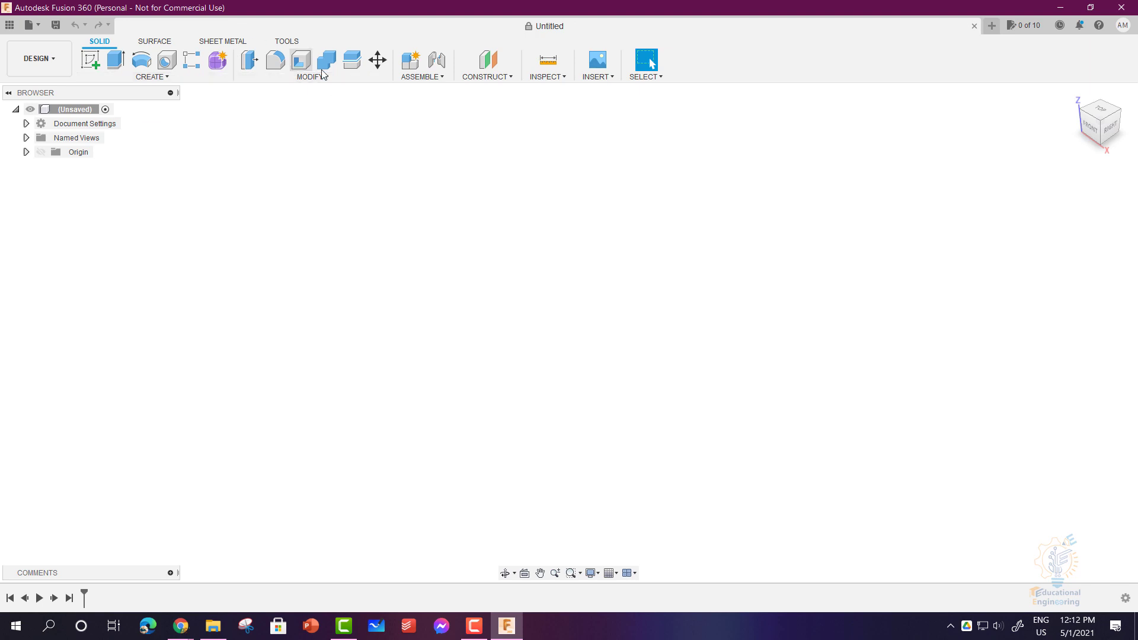
Sketch a two-point rectangle on the XY plane beside the origin and finish the sketch.
left_click(90, 61)
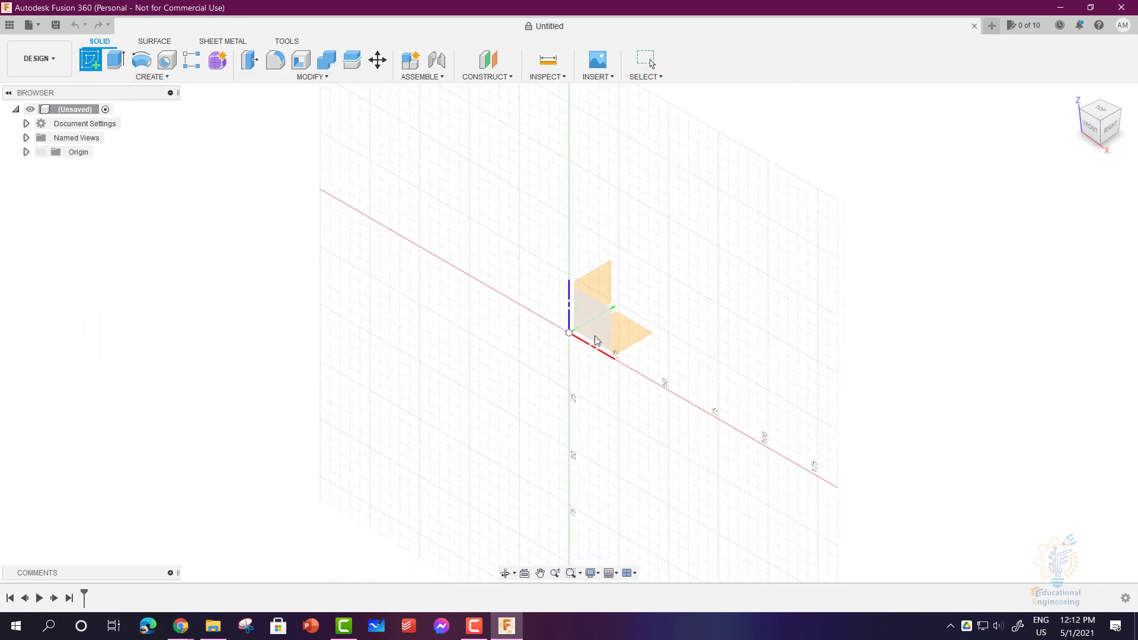
left_click(630, 346)
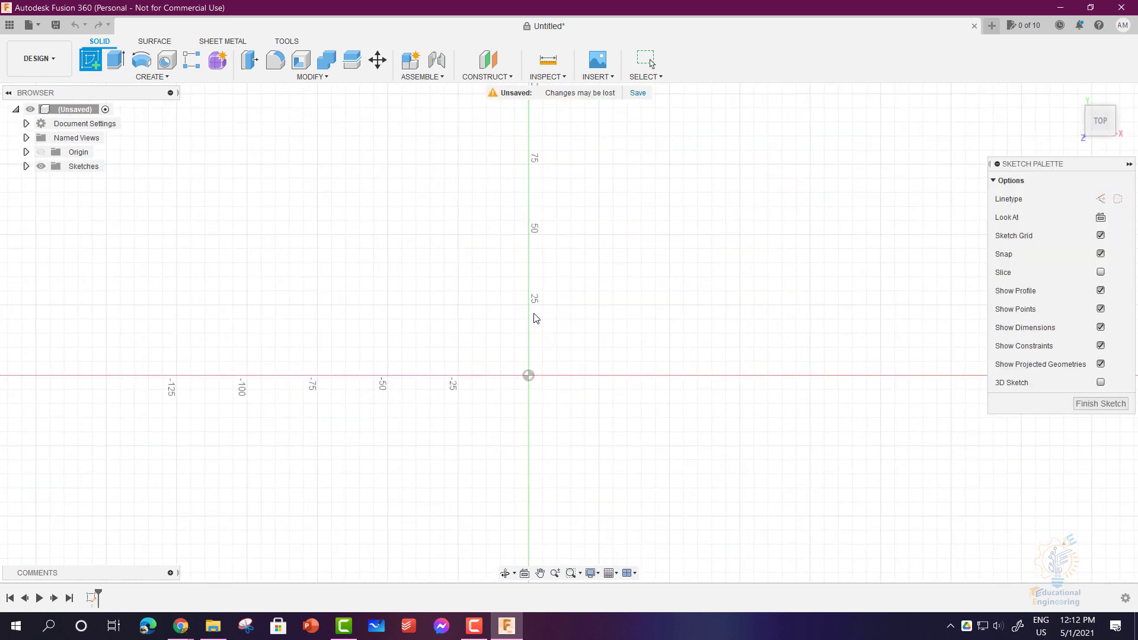
left_click(117, 61)
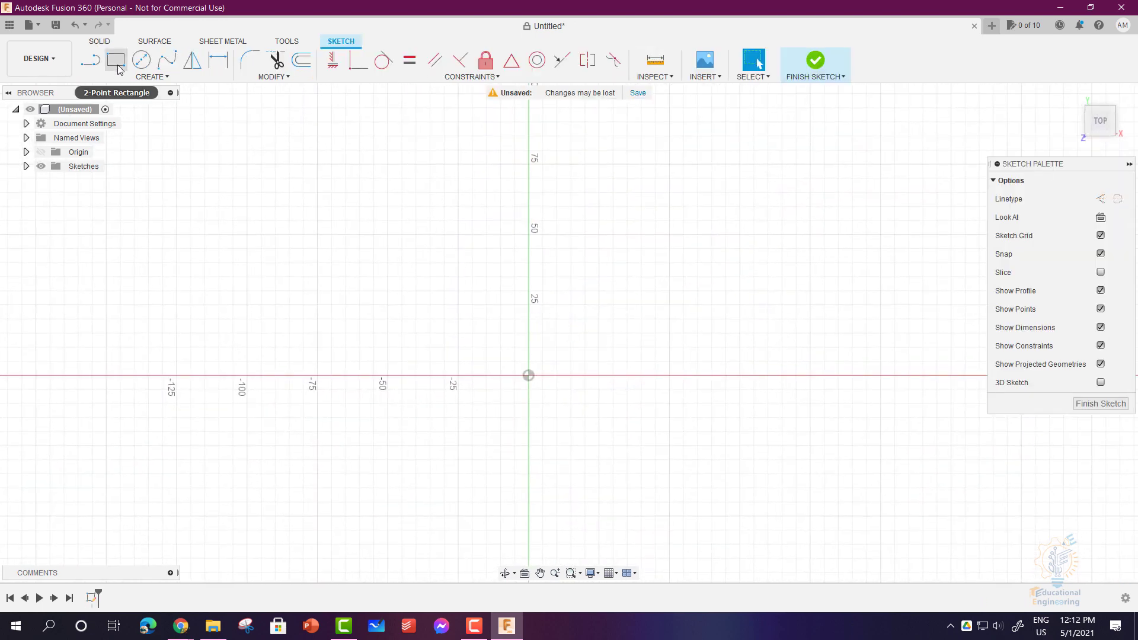
left_click(551, 211)
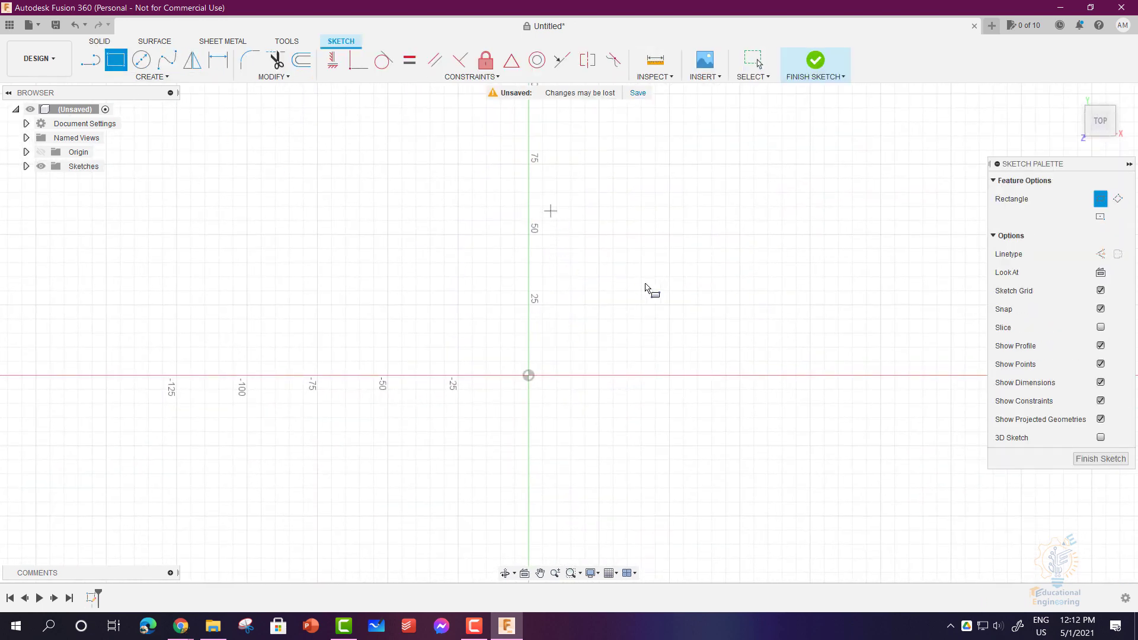
left_click(852, 361)
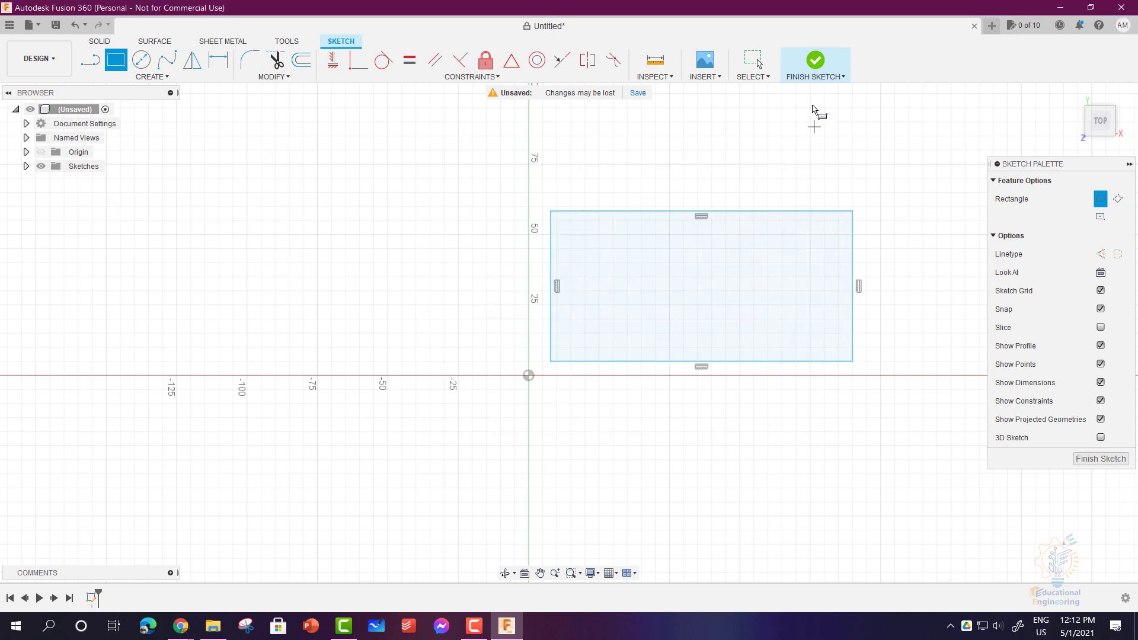
left_click(815, 60)
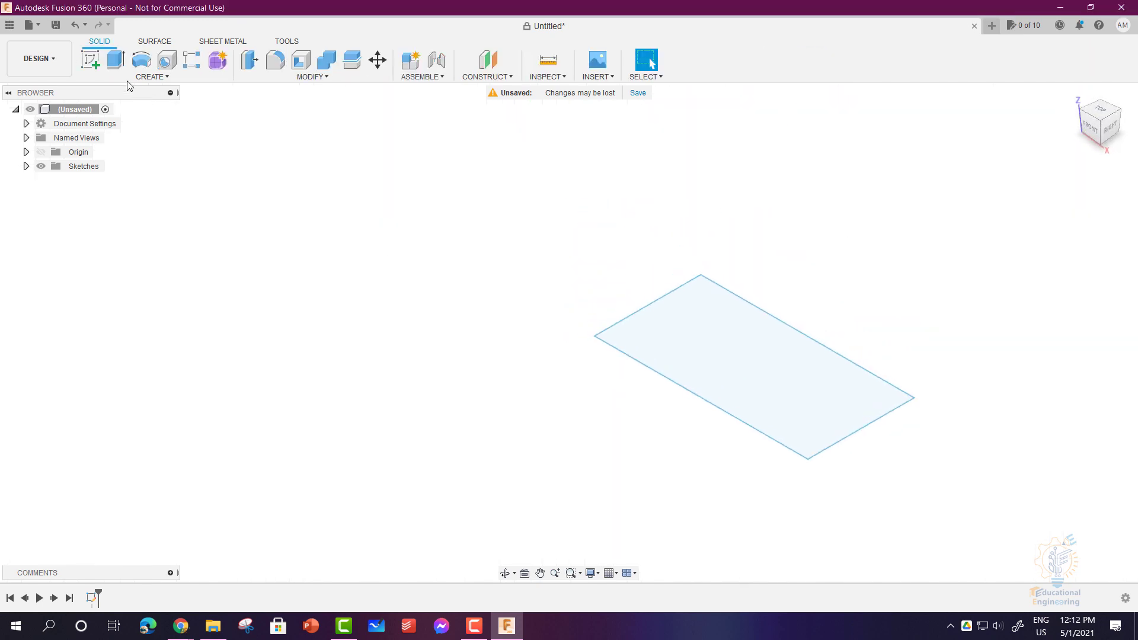
Extrude the rectangle profile 30 mm upward as a new body box.
key("e")
left_click(672, 347)
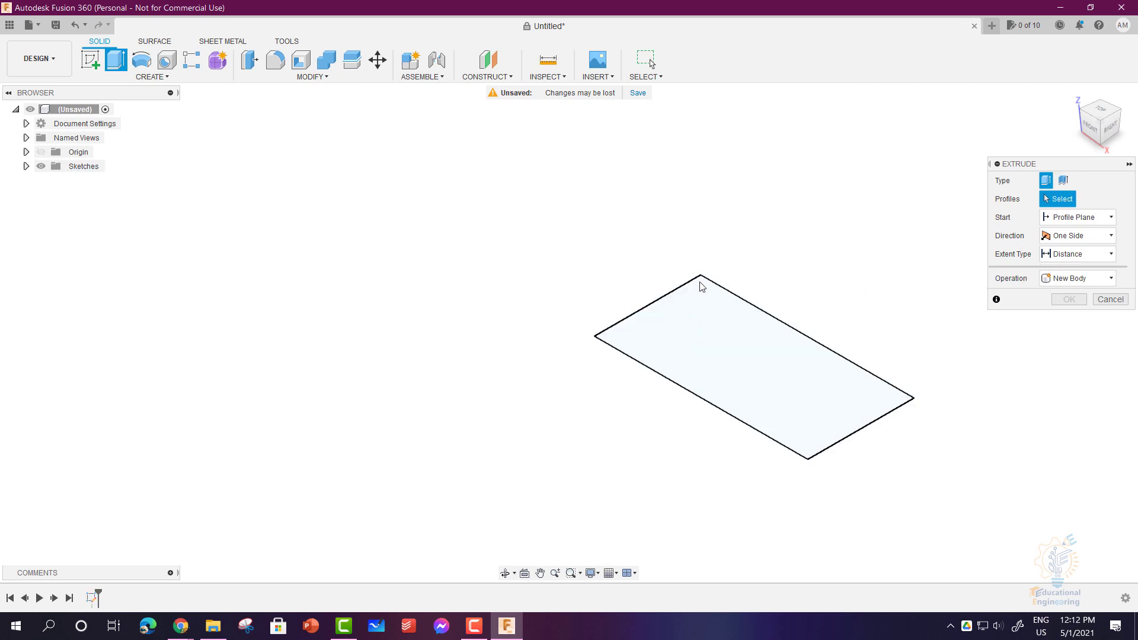
left_click(724, 353)
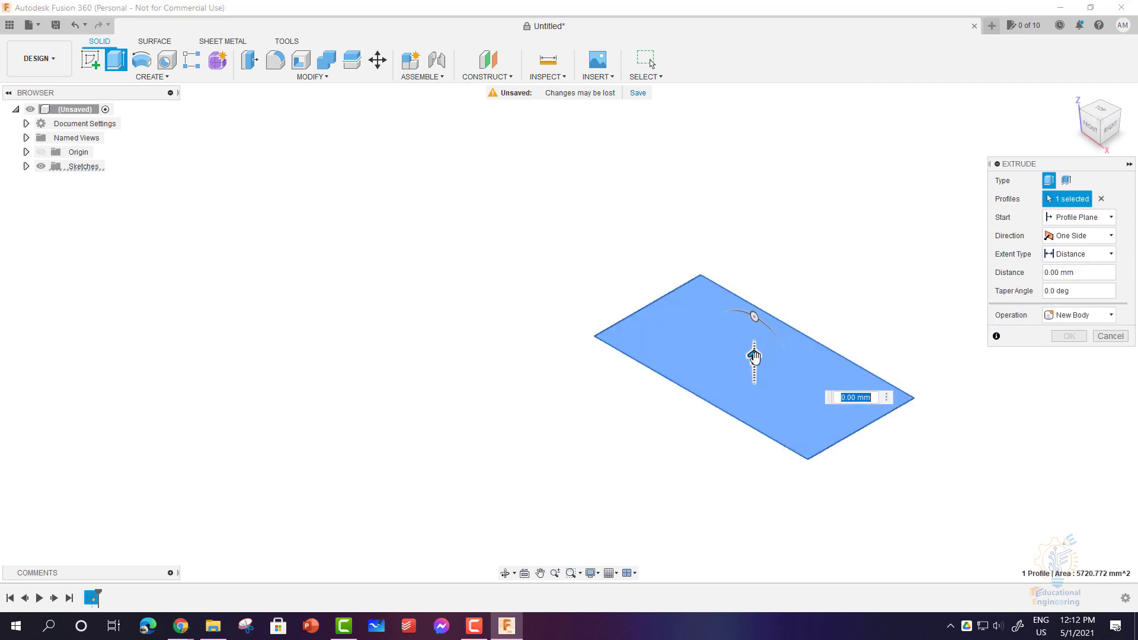
left_click_drag(754, 357, 754, 291)
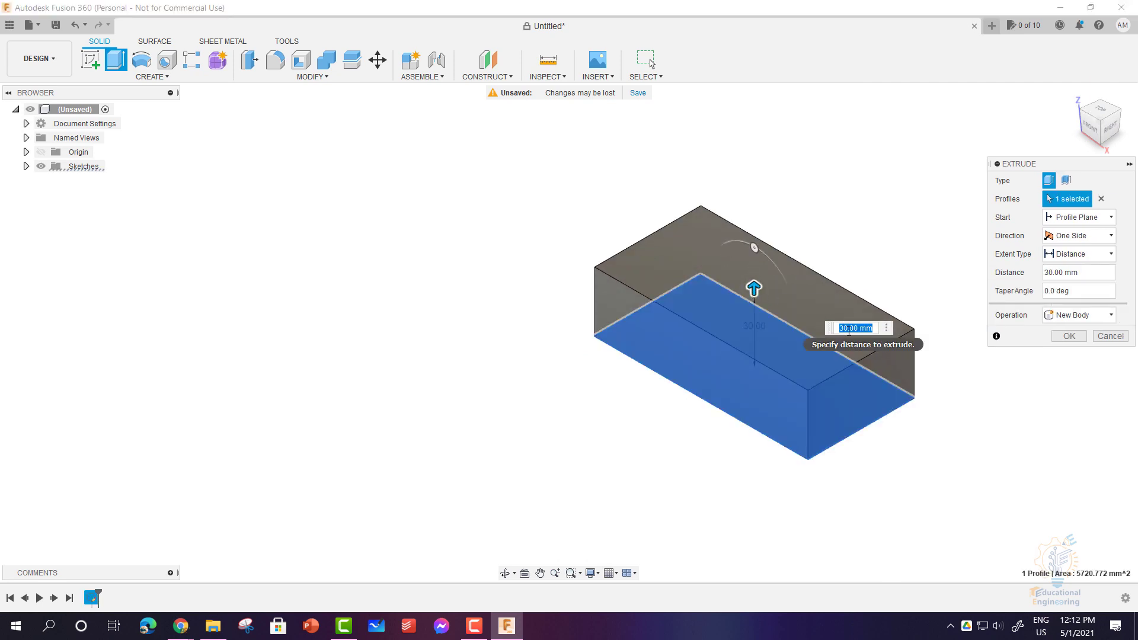